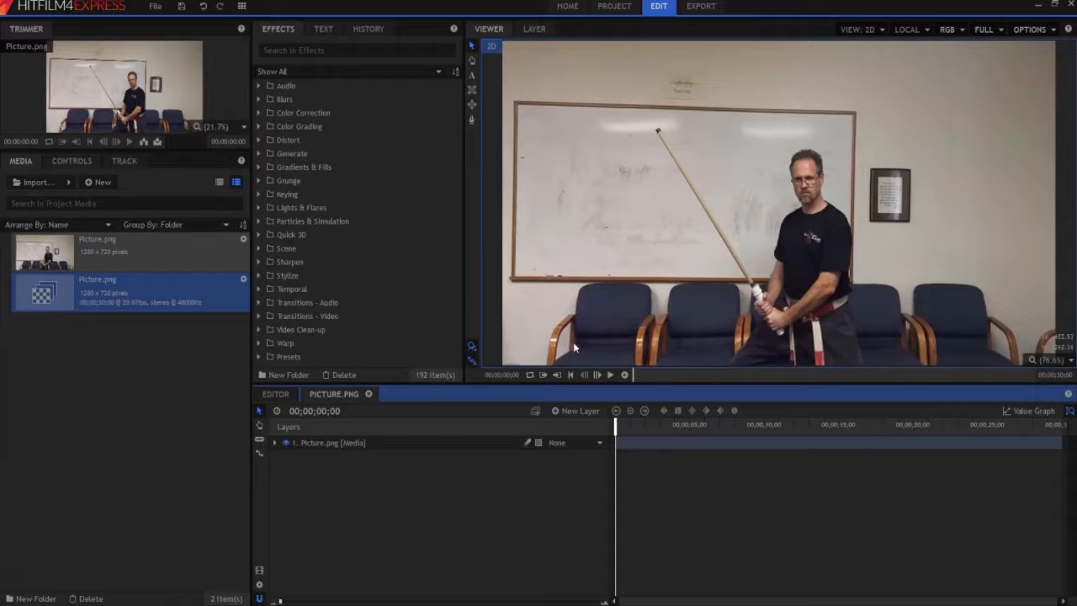
Create a new plane layer named Blade above the Picture.png layer
{"action": "left_click_drag", "start_coordinate": [617, 428], "coordinate": [392, 473]}
{"action": "left_click", "coordinate": [572, 411]}
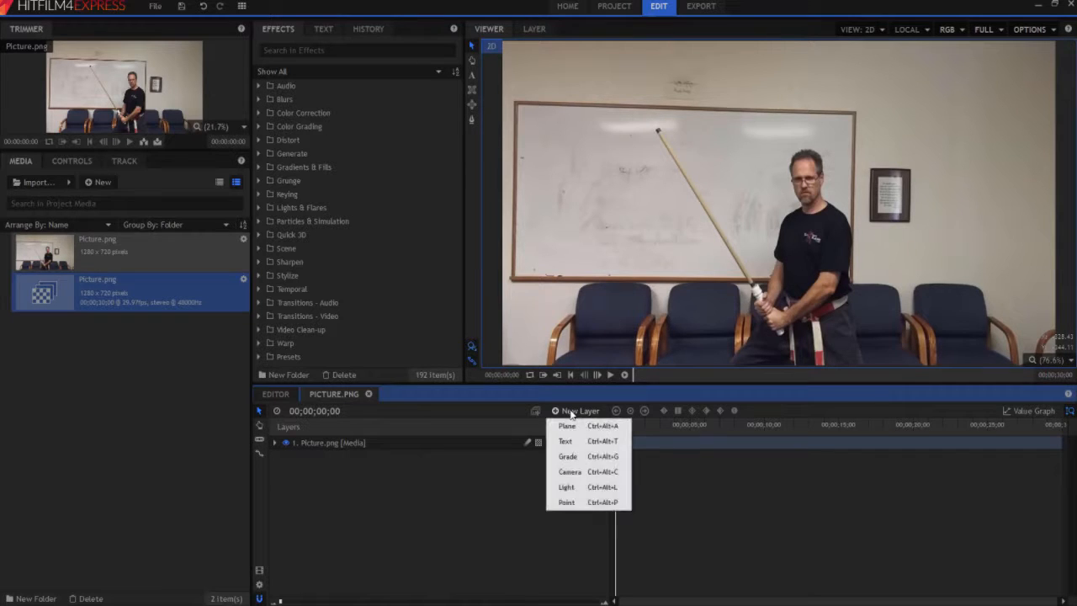
{"action": "left_click", "coordinate": [572, 427]}
{"action": "type", "text": "Blade"}
{"action": "key", "text": "Return"}
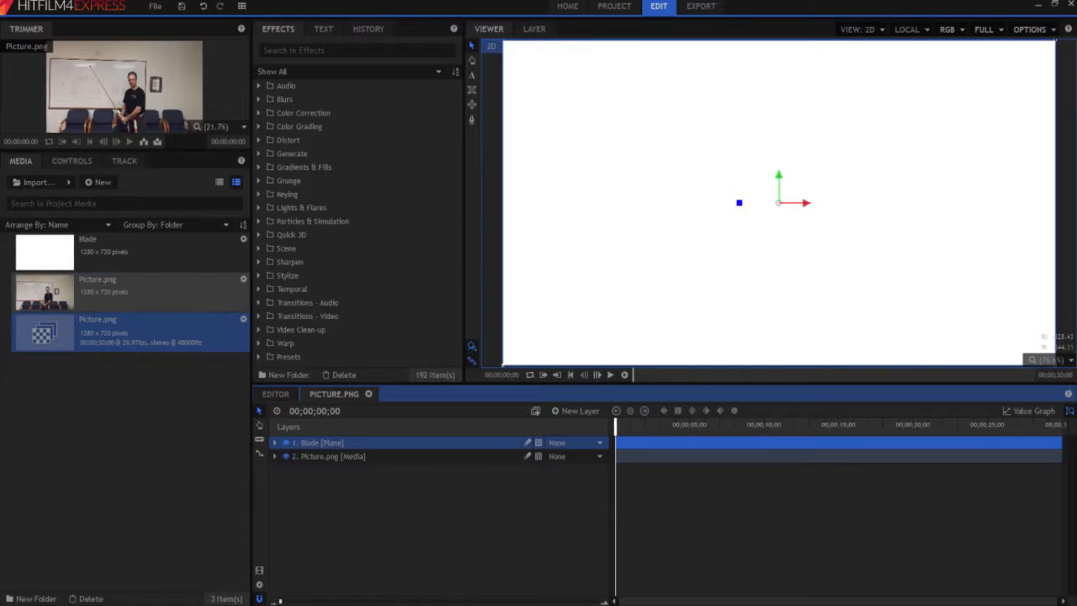
Set the Blade plane's scale to 110%
{"action": "left_click", "coordinate": [274, 443]}
{"action": "left_click", "coordinate": [298, 483]}
{"action": "left_click", "coordinate": [563, 537]}
{"action": "type", "text": "110"}
{"action": "key", "text": "Return"}
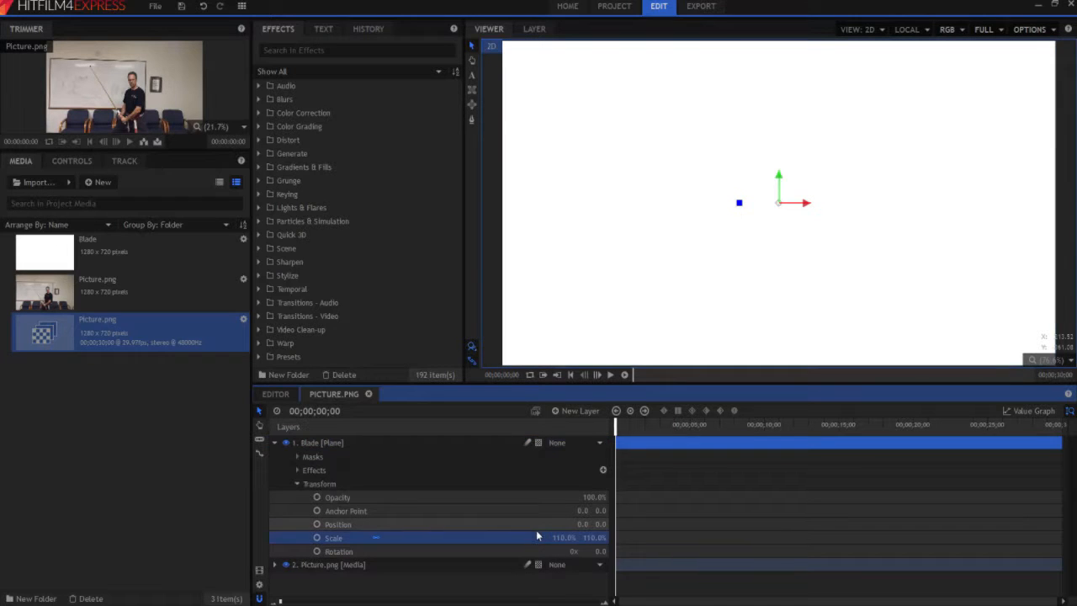
{"action": "scroll", "coordinate": [759, 313], "scroll_direction": "down", "scroll_amount": 2}
{"action": "scroll", "coordinate": [759, 278], "scroll_direction": "up", "scroll_amount": 1}
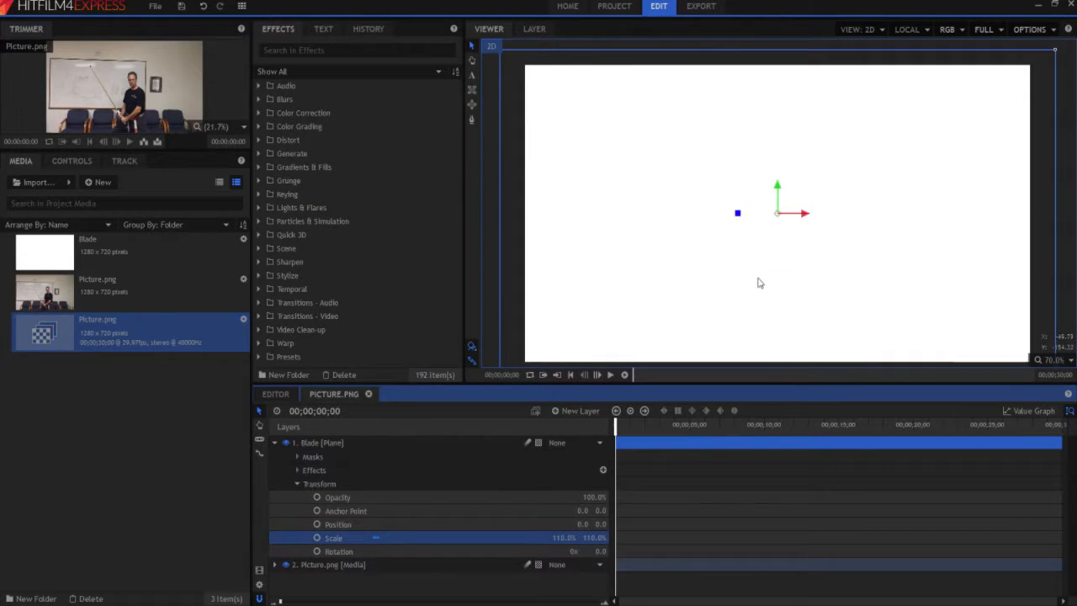
Hide the Blade layer, draw a closed freehand mask around the wooden stick from hilt to tip, and show the layer again
{"action": "left_click", "coordinate": [286, 442]}
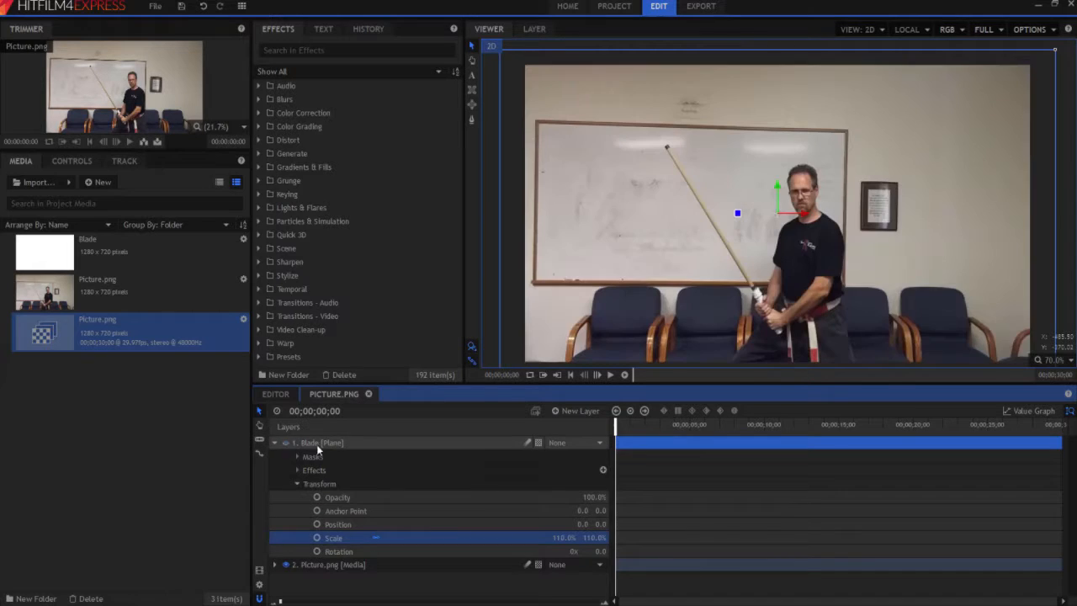
{"action": "left_click", "coordinate": [471, 120]}
{"action": "scroll", "coordinate": [734, 245], "scroll_direction": "up", "scroll_amount": 2}
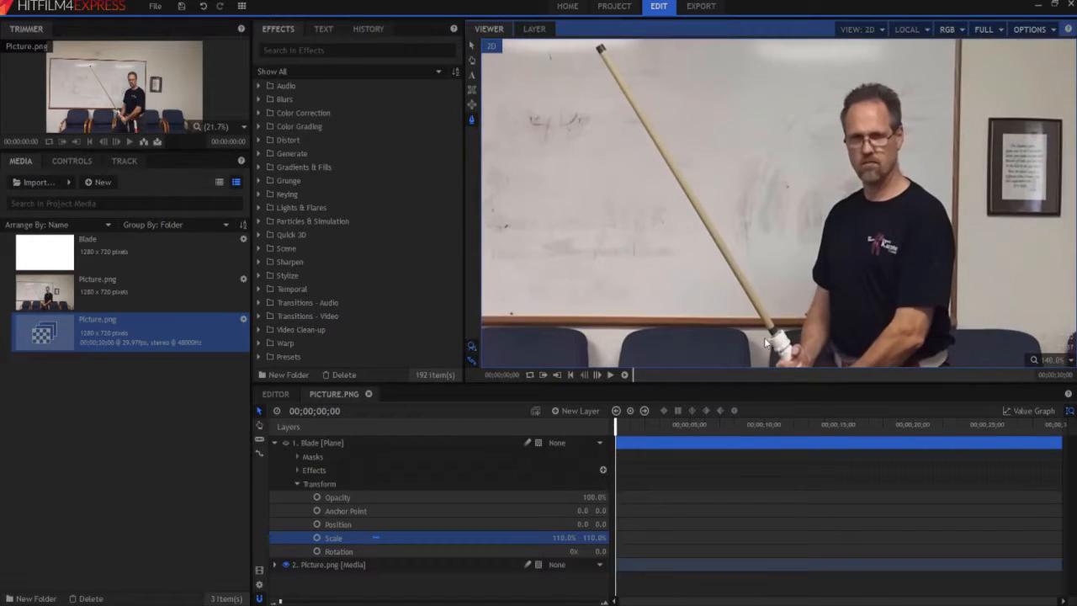
{"action": "left_click", "coordinate": [776, 338]}
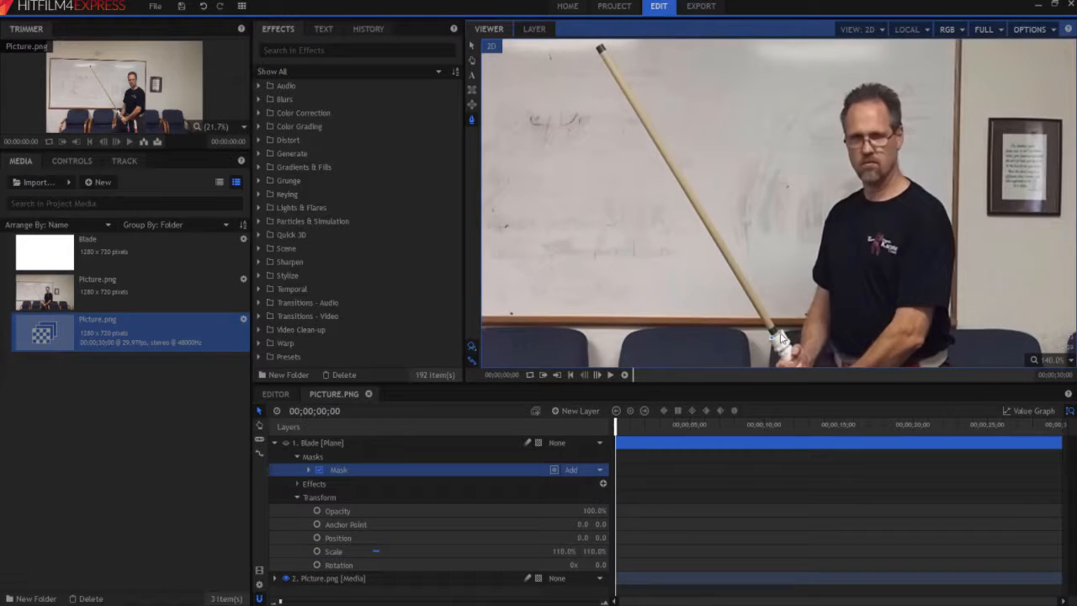
{"action": "left_click", "coordinate": [600, 46]}
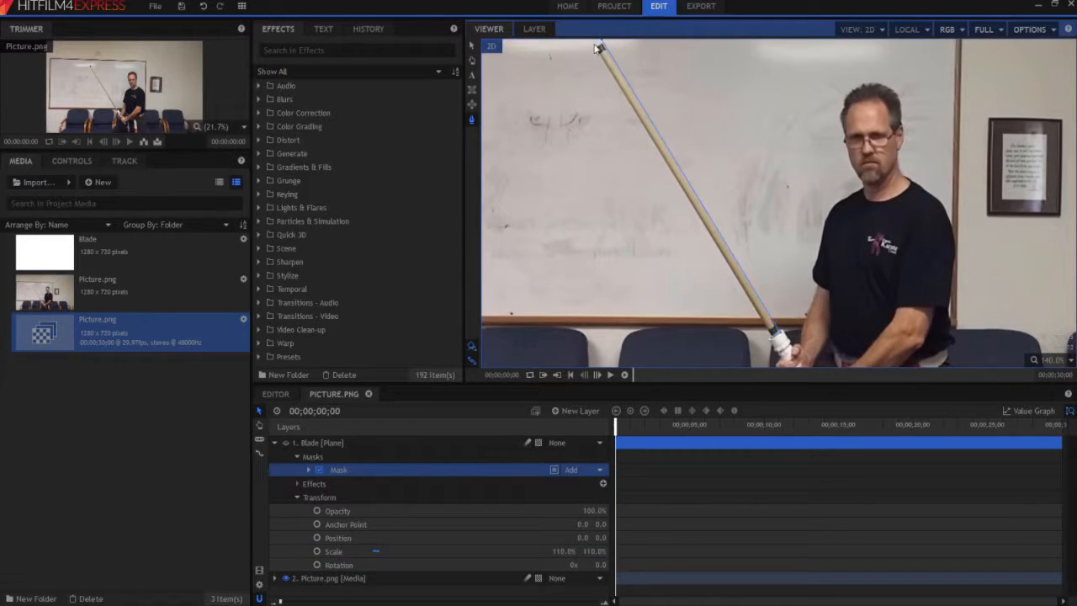
{"action": "left_click", "coordinate": [774, 341]}
{"action": "left_click", "coordinate": [286, 444]}
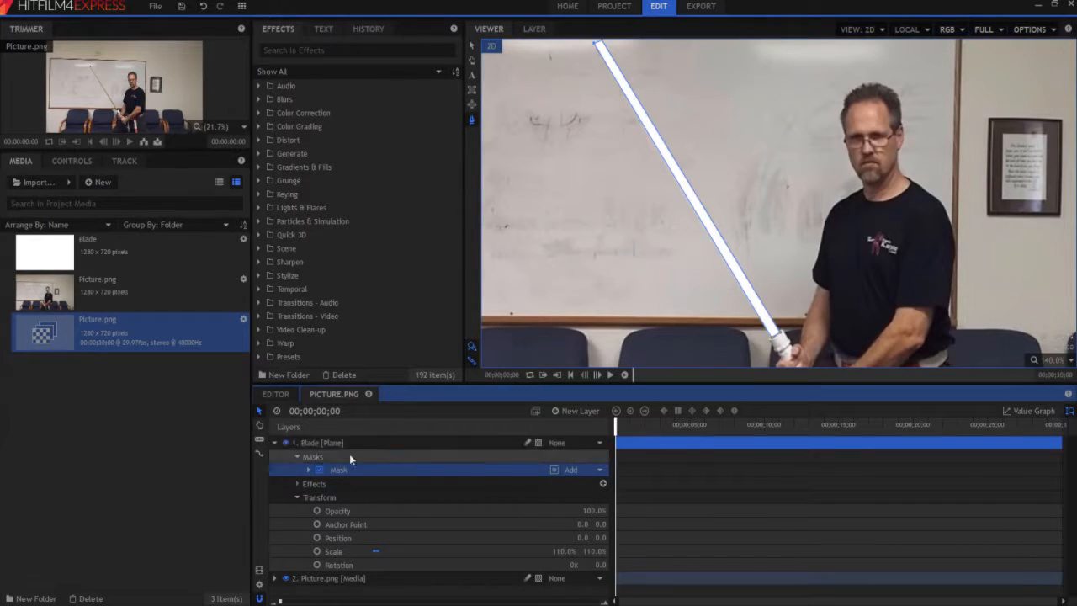
{"action": "scroll", "coordinate": [846, 237], "scroll_direction": "down", "scroll_amount": 2}
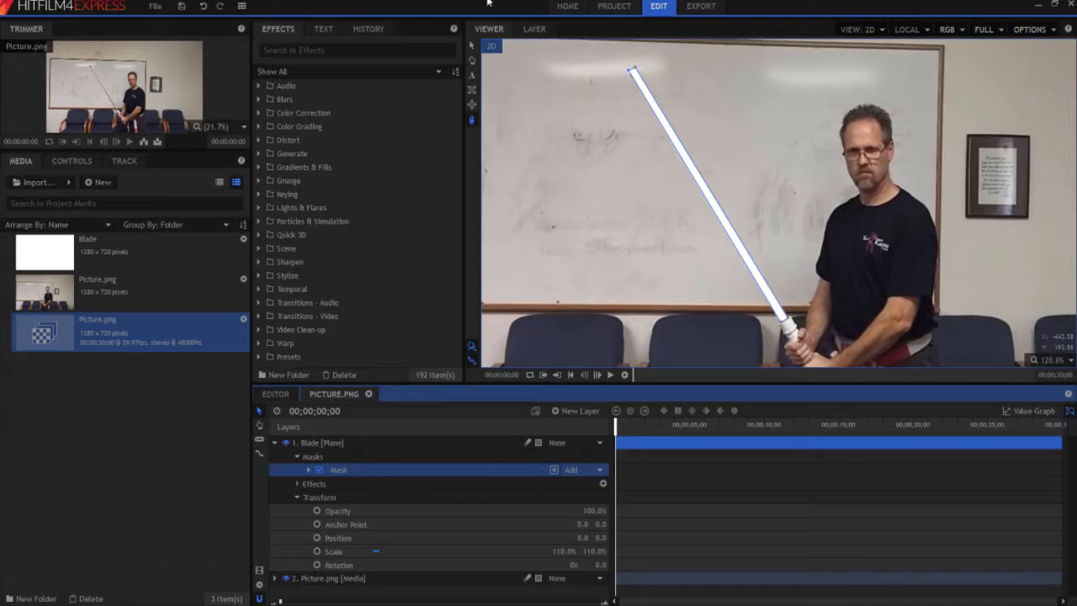
{"action": "left_click", "coordinate": [472, 46]}
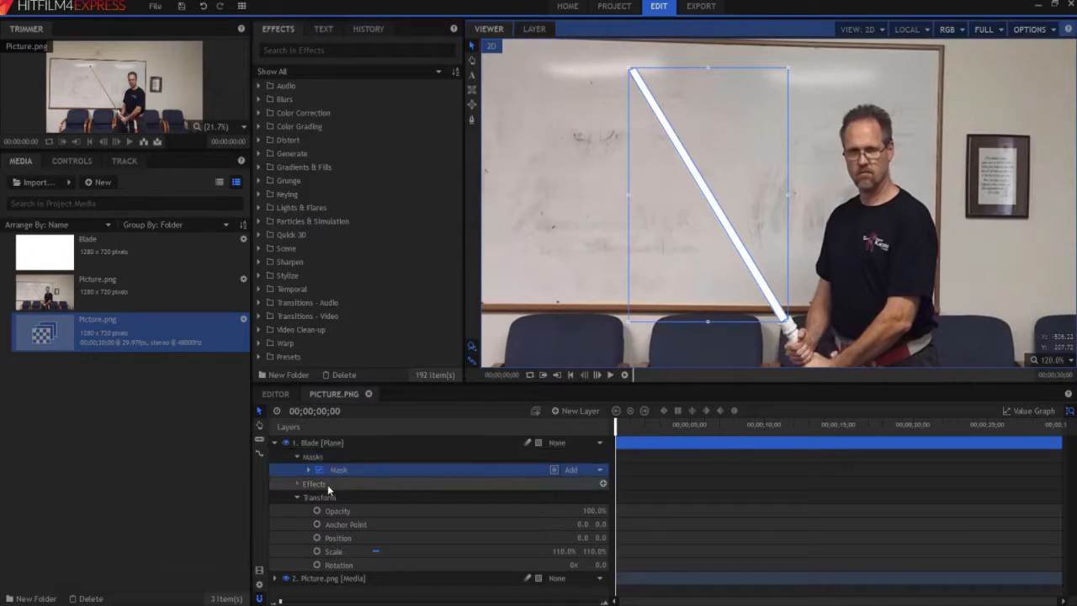
Search the effects for "neon" and apply Neon Glow to the Blade layer
{"action": "left_click", "coordinate": [325, 444]}
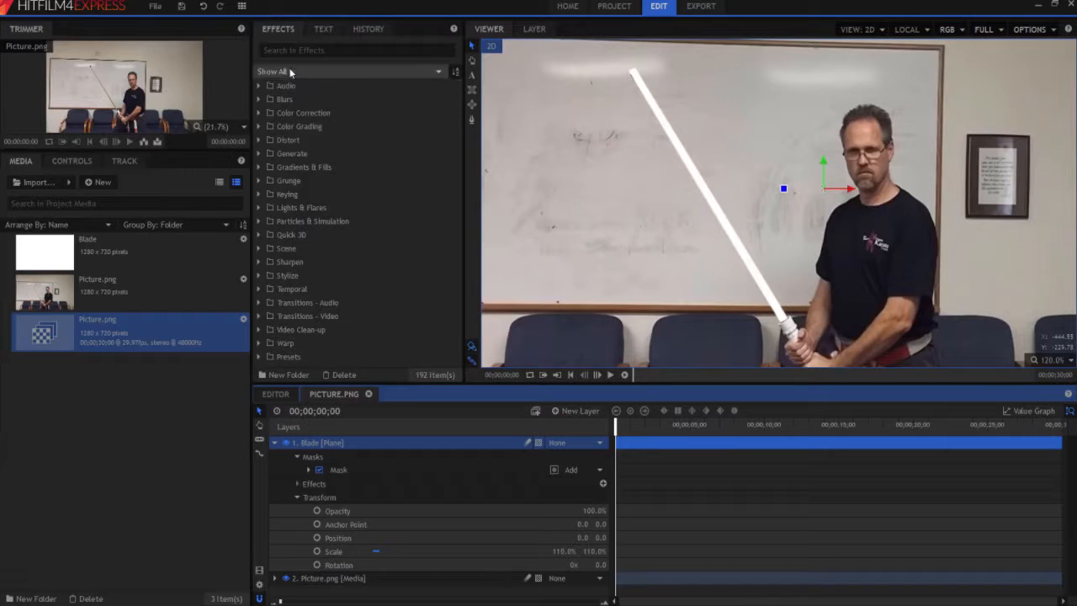
{"action": "left_click", "coordinate": [267, 50]}
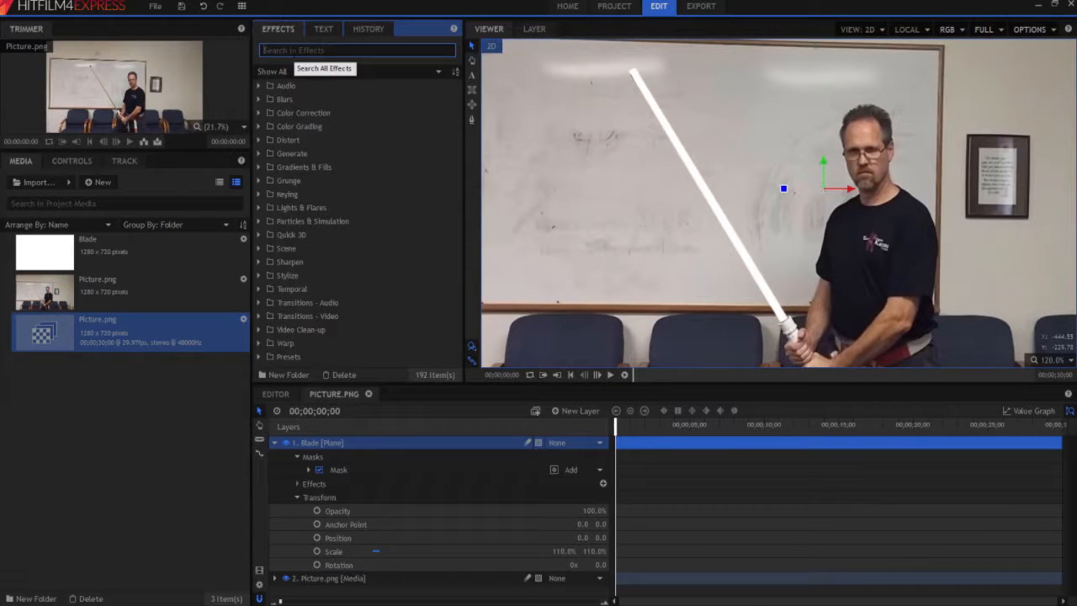
{"action": "type", "text": "neon"}
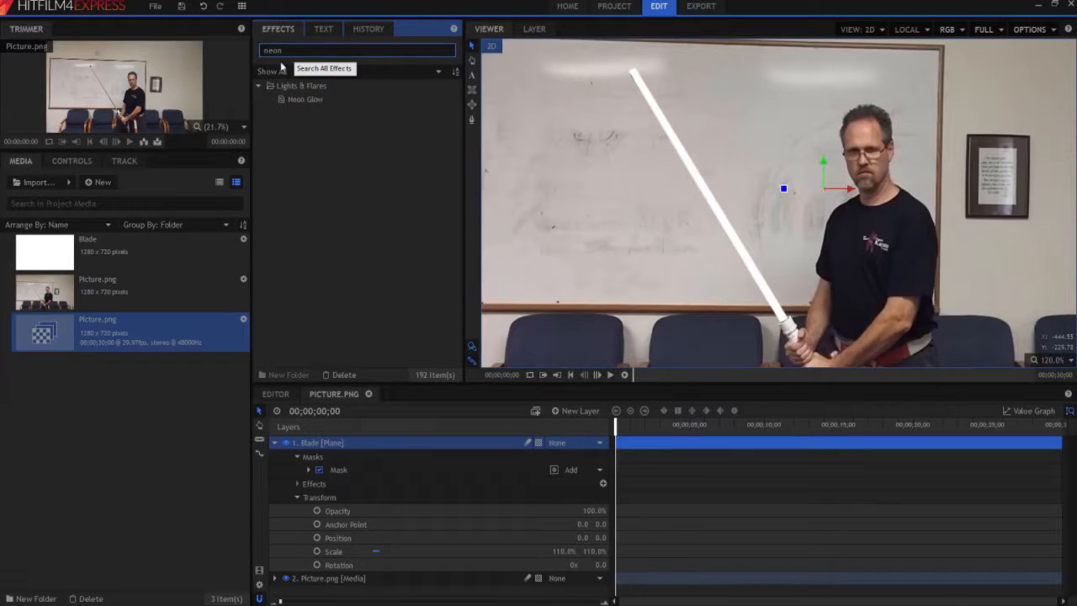
{"action": "left_click", "coordinate": [302, 100]}
{"action": "left_click_drag", "start_coordinate": [302, 100], "coordinate": [320, 486]}
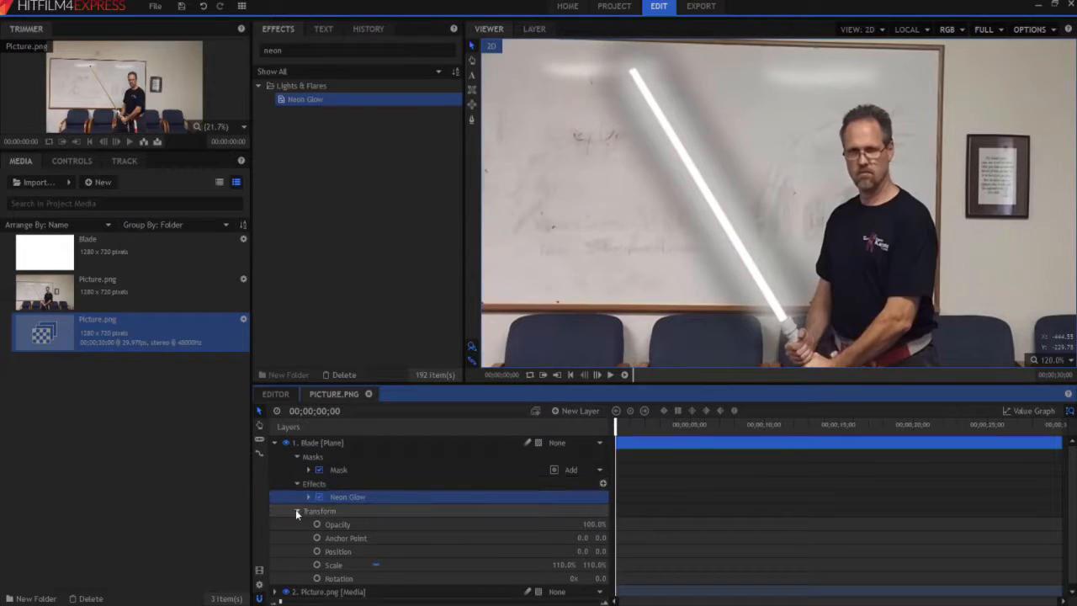
Set the Neon Glow's expansion to 0 and its radius to 5, keeping its color white
{"action": "left_click", "coordinate": [295, 509]}
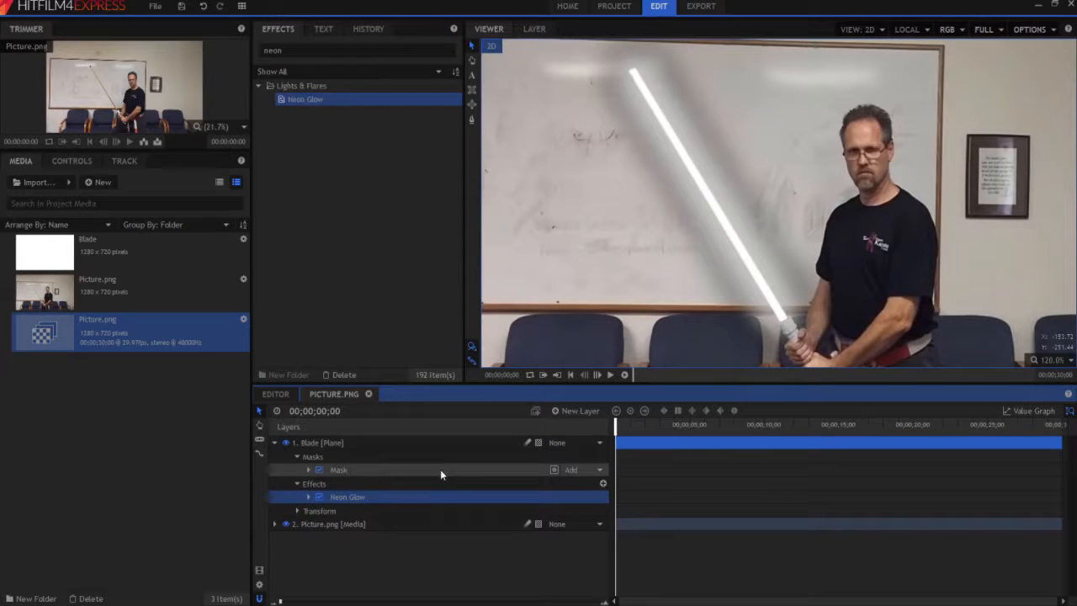
{"action": "left_click", "coordinate": [308, 497]}
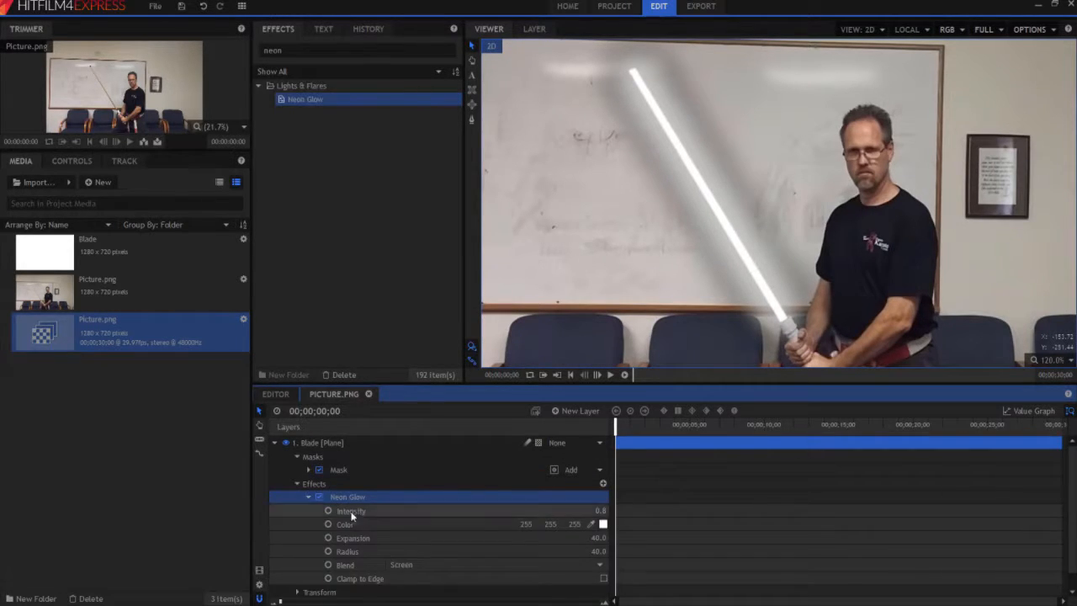
{"action": "scroll", "coordinate": [377, 524], "scroll_direction": "down", "scroll_amount": 1}
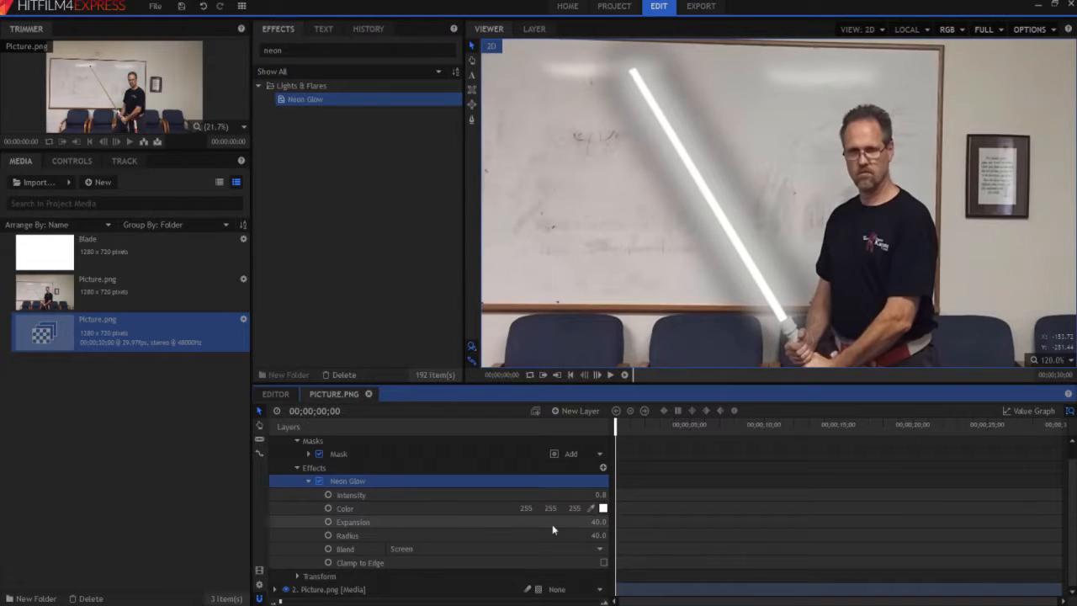
{"action": "left_click", "coordinate": [597, 521]}
{"action": "type", "text": "0"}
{"action": "key", "text": "Return"}
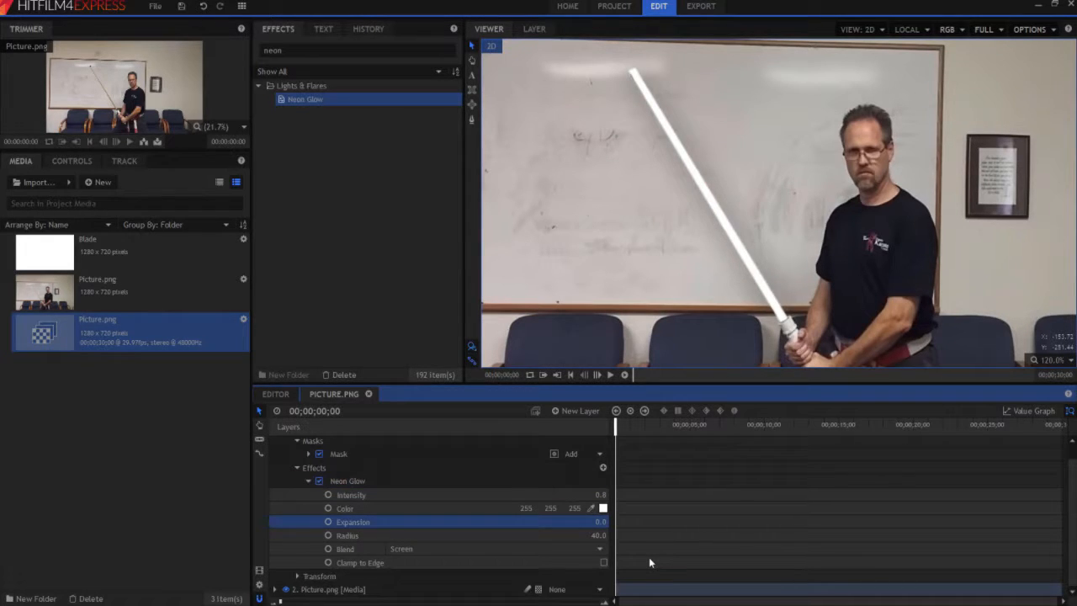
{"action": "left_click", "coordinate": [598, 535]}
{"action": "type", "text": "5"}
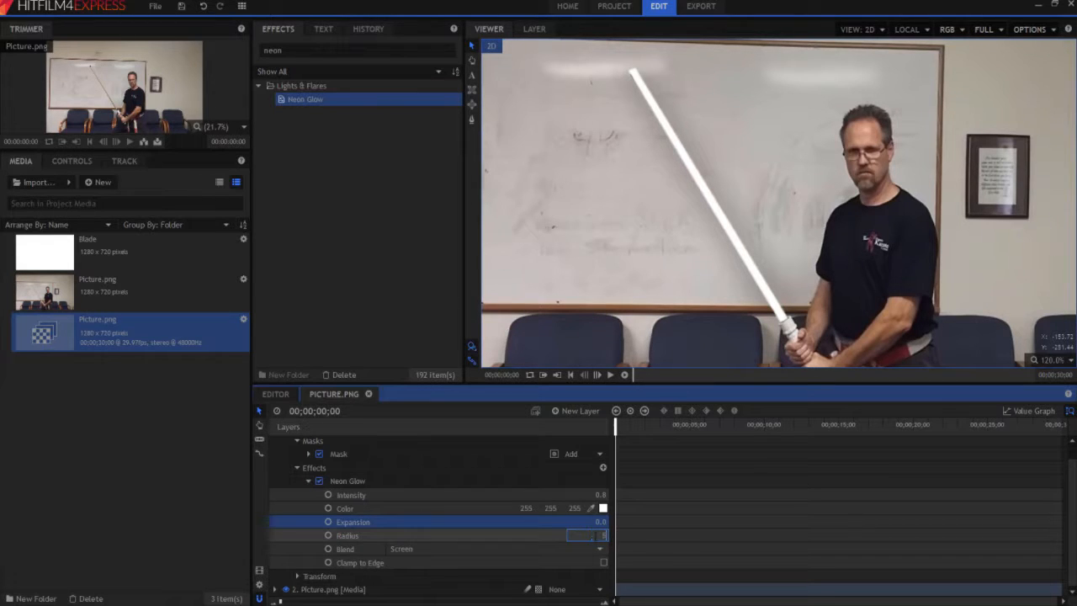
{"action": "key", "text": "Return"}
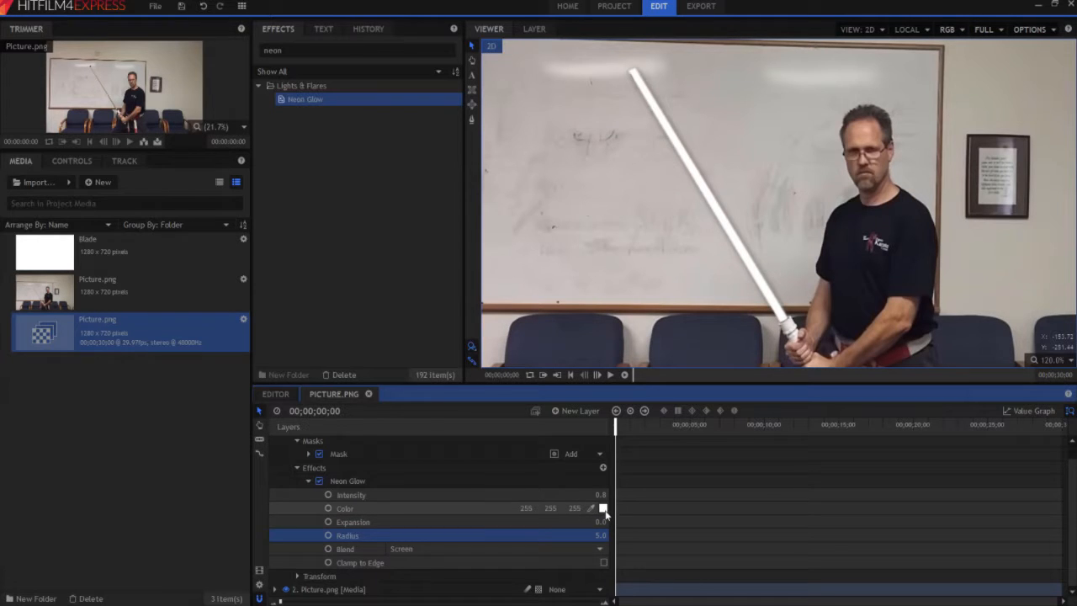
{"action": "left_click", "coordinate": [404, 479]}
{"action": "left_click", "coordinate": [308, 481]}
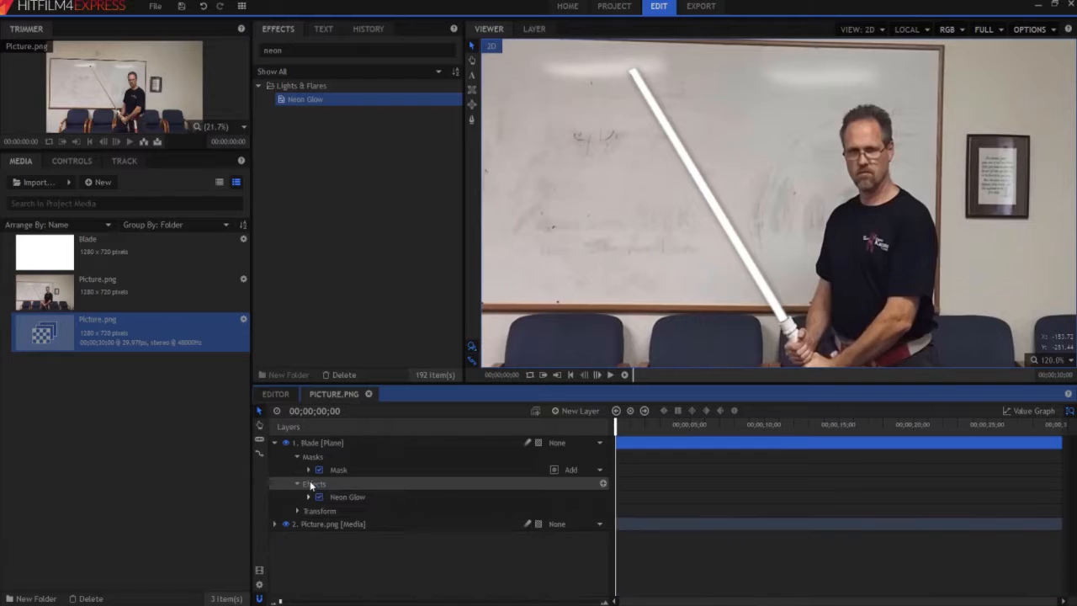
Add a second Neon Glow below the first on the Blade layer and expand its settings
{"action": "left_click_drag", "start_coordinate": [302, 98], "coordinate": [336, 510]}
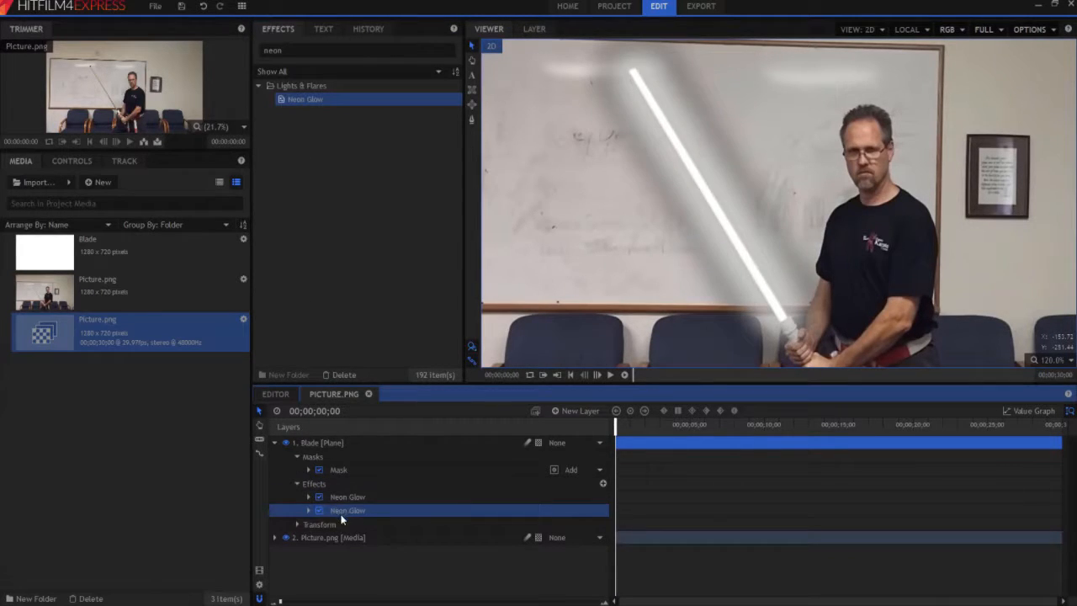
{"action": "left_click", "coordinate": [308, 511]}
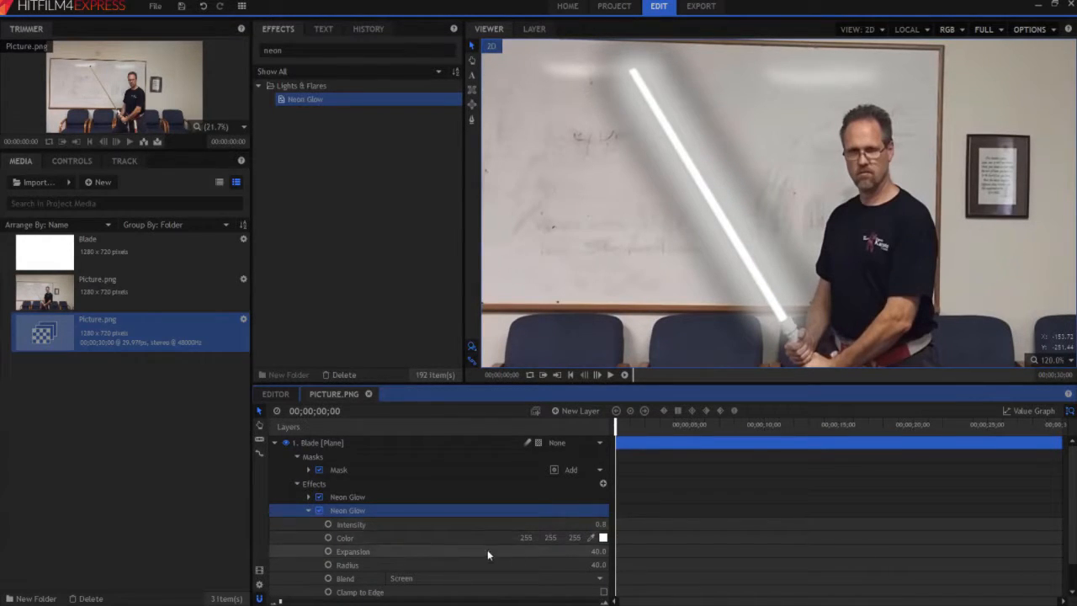
Try bright green (#00ff00), red and pale cyan in turn as the second Neon Glow's color
{"action": "left_click", "coordinate": [603, 538]}
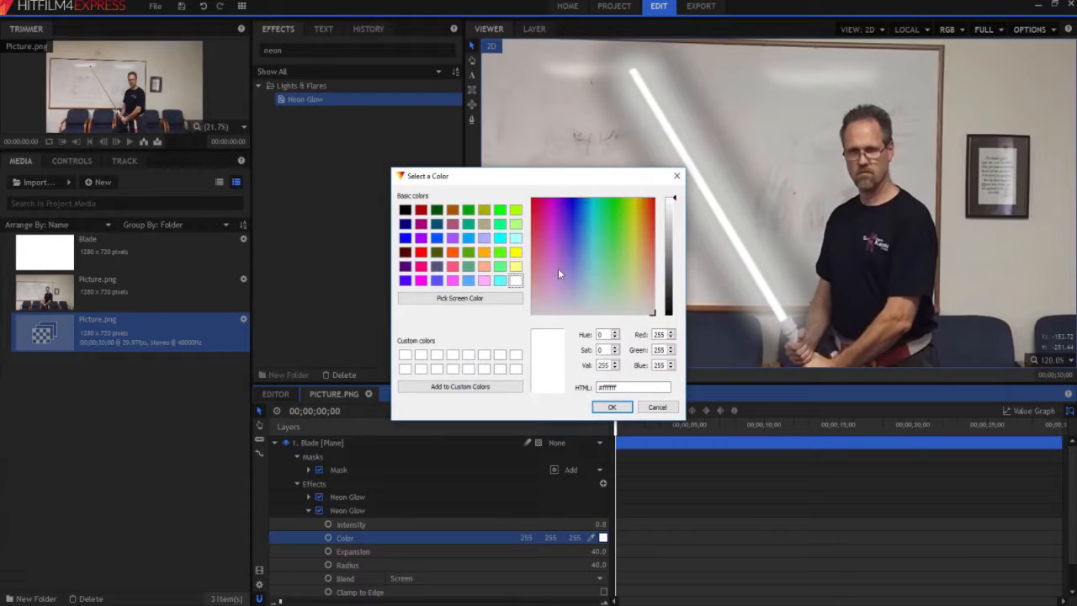
{"action": "left_click", "coordinate": [500, 211]}
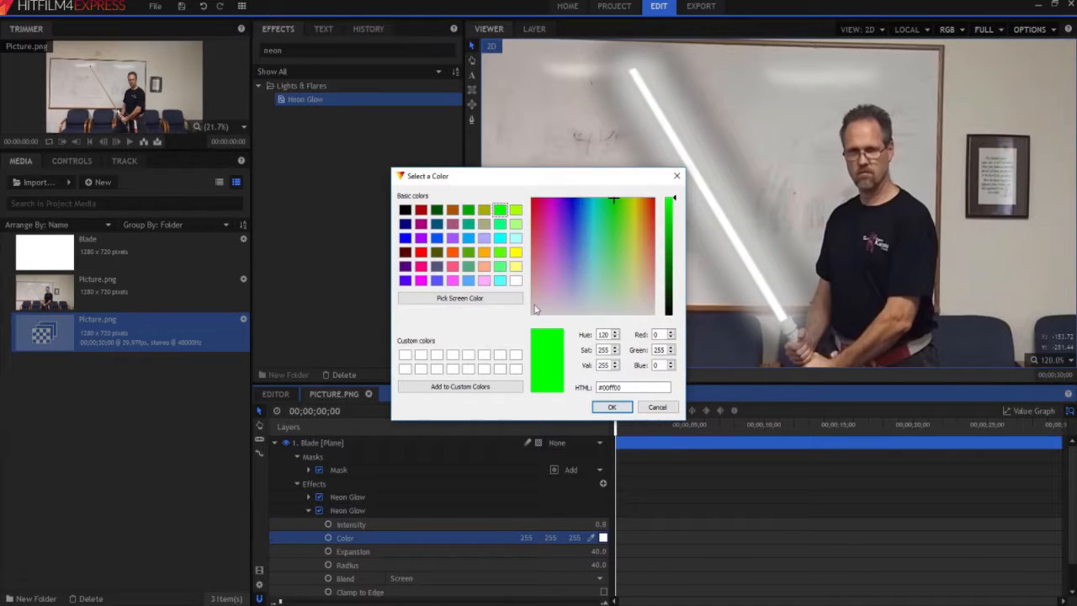
{"action": "left_click", "coordinate": [612, 407]}
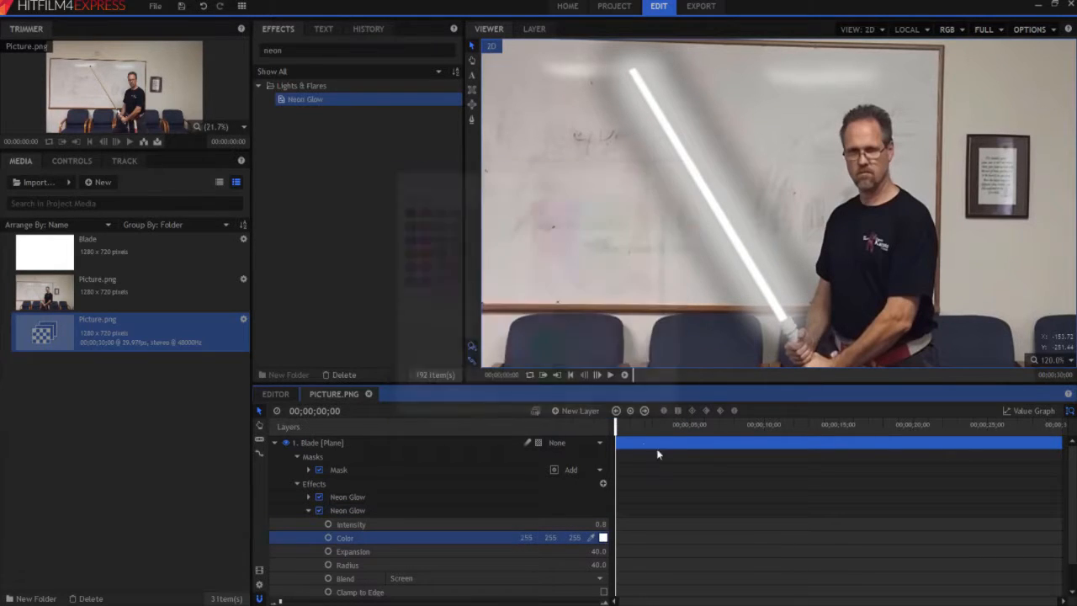
{"action": "left_click", "coordinate": [602, 538]}
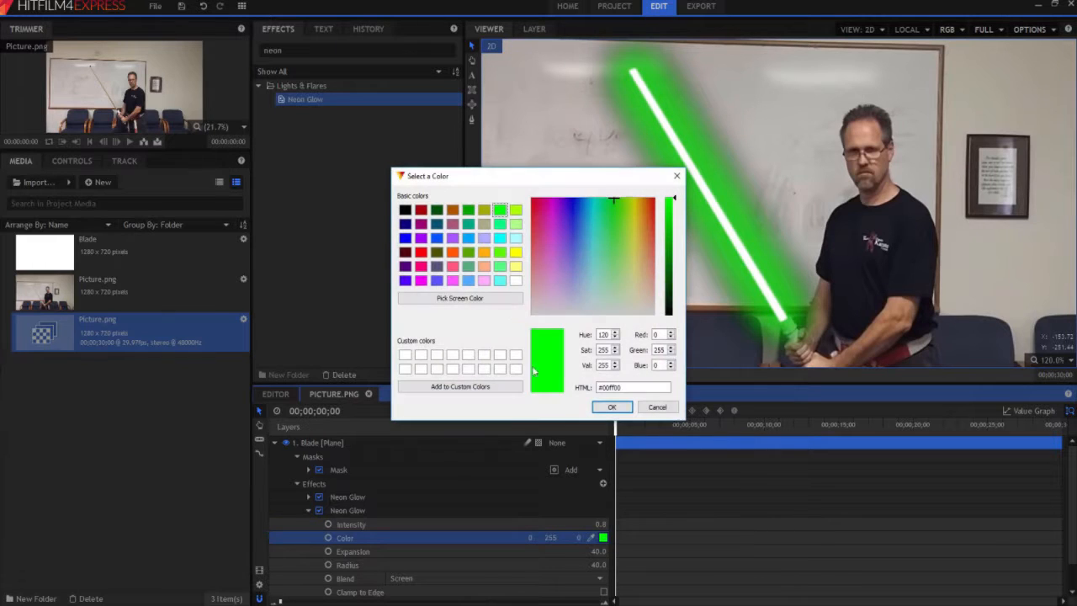
{"action": "left_click", "coordinate": [421, 253]}
{"action": "left_click", "coordinate": [612, 406]}
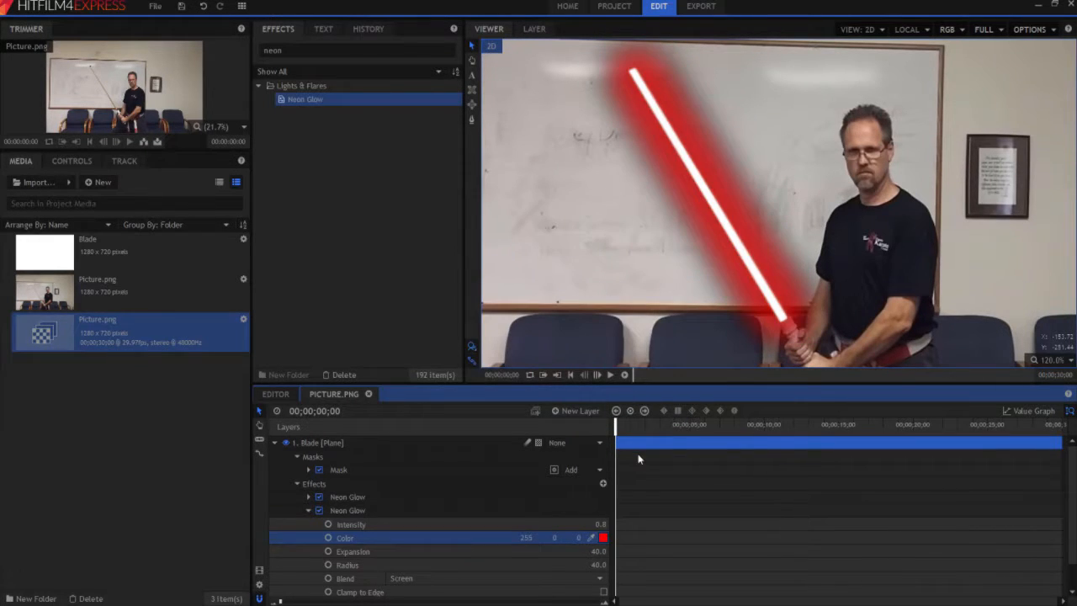
{"action": "left_click", "coordinate": [602, 537]}
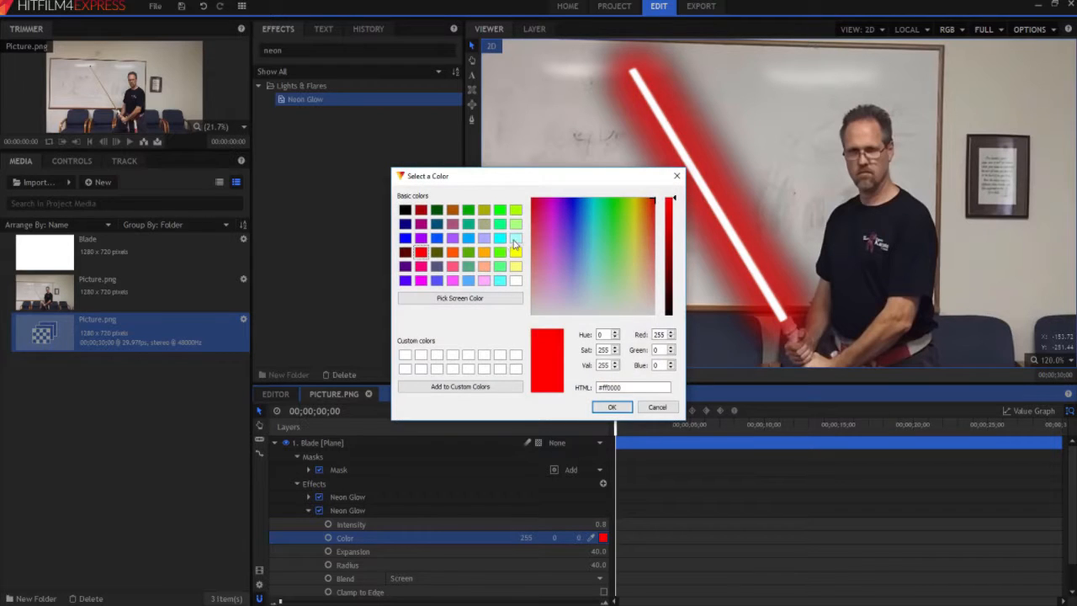
{"action": "left_click", "coordinate": [515, 240]}
{"action": "left_click", "coordinate": [612, 407]}
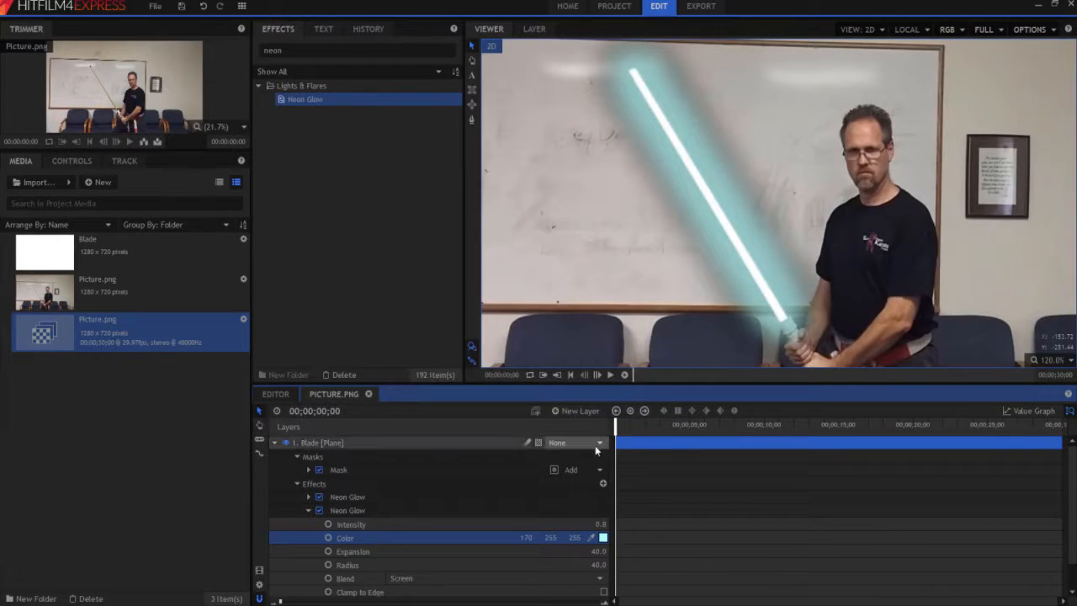
Set the second Neon Glow's color to pure red (#ff0000)
{"action": "left_click", "coordinate": [603, 538]}
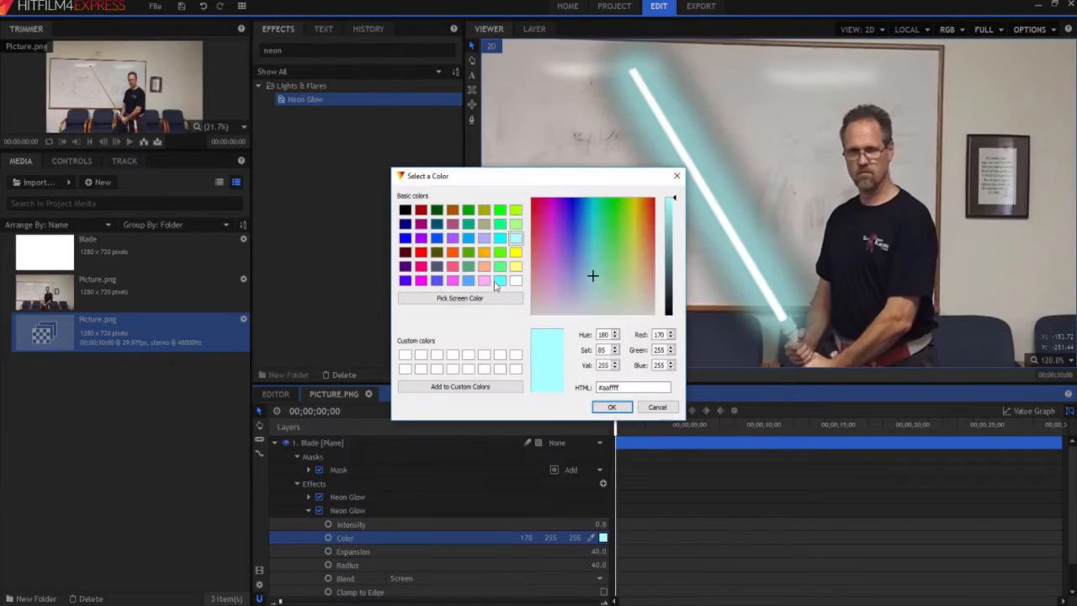
{"action": "left_click", "coordinate": [421, 253]}
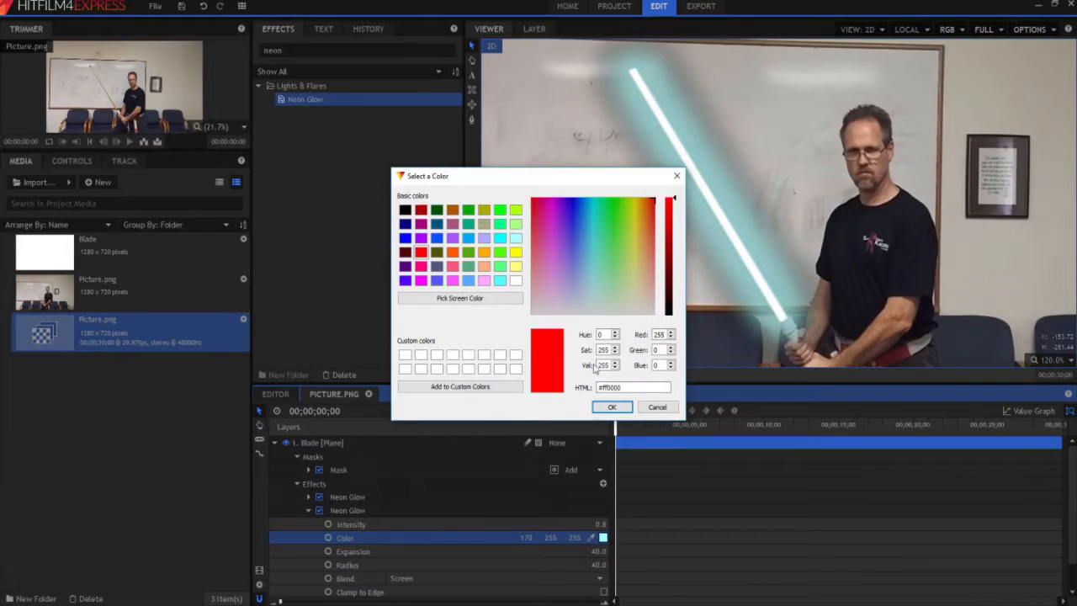
{"action": "left_click", "coordinate": [611, 406]}
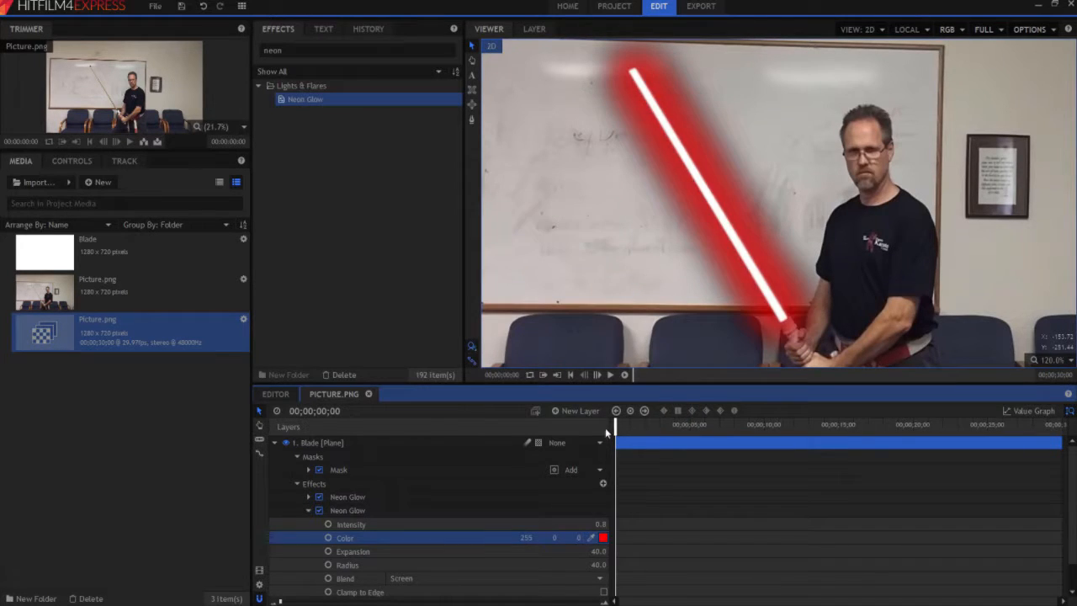
Set the second Neon Glow's intensity to 1 and its expansion to 20
{"action": "left_click", "coordinate": [601, 525]}
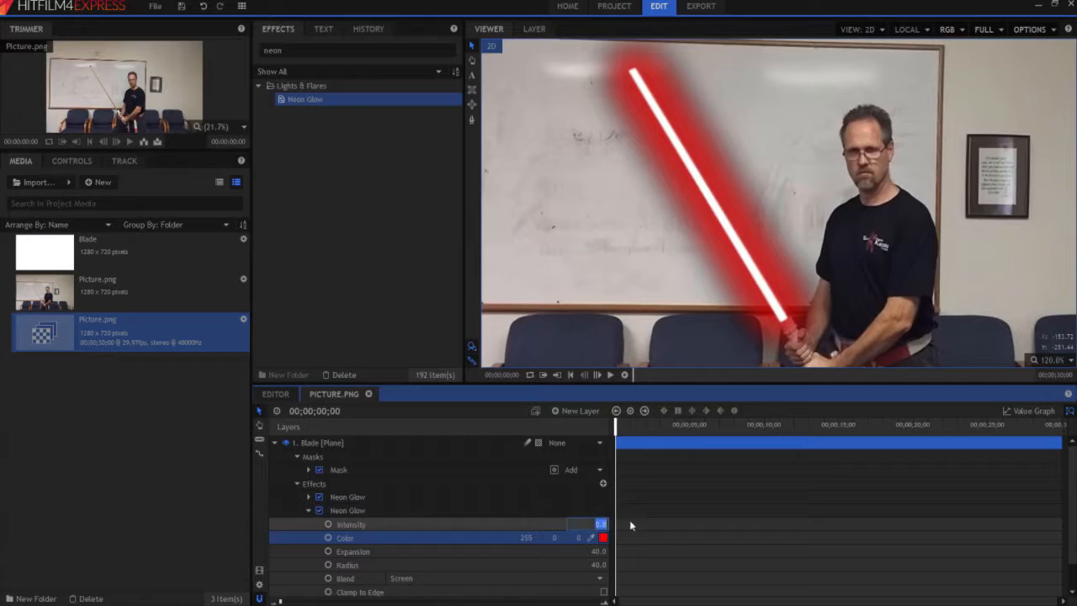
{"action": "type", "text": "1"}
{"action": "key", "text": "Return"}
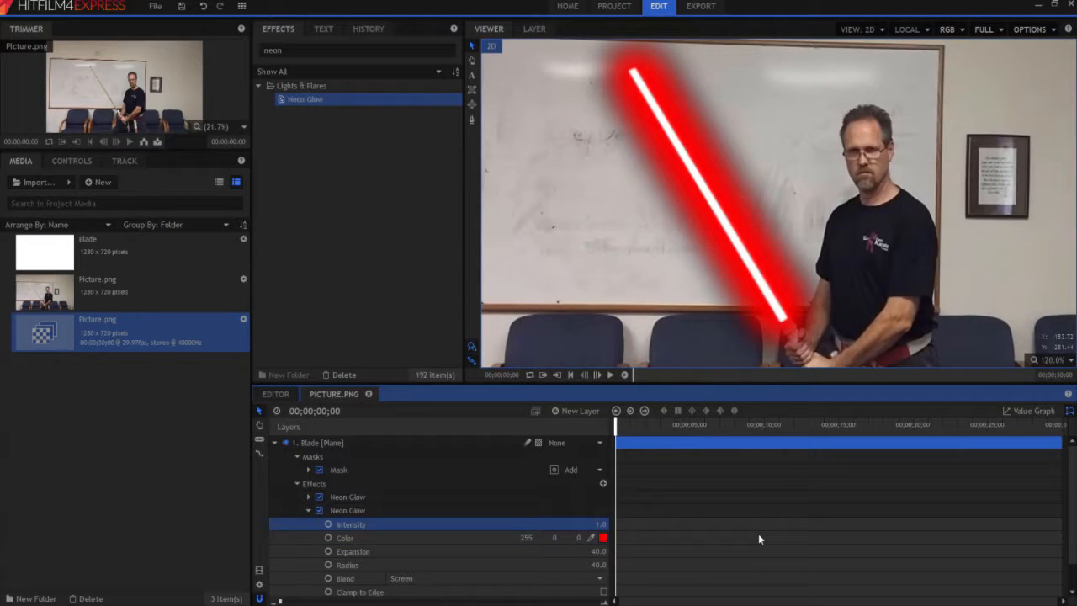
{"action": "left_click", "coordinate": [598, 551]}
{"action": "type", "text": "20"}
{"action": "key", "text": "Return"}
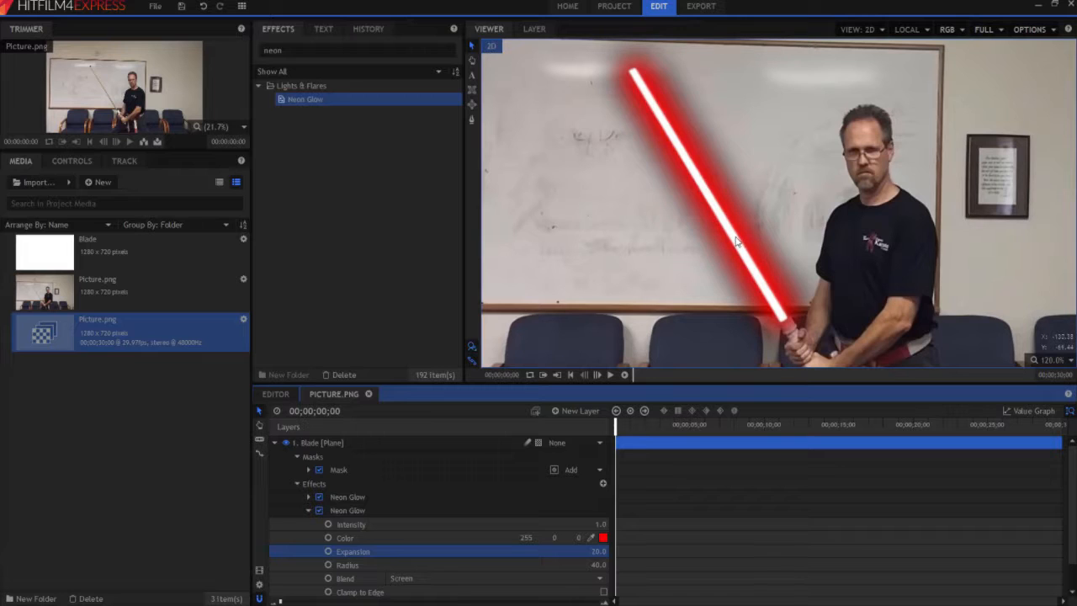
Find the Blur effect by searching for "blur", add it to the Blade layer below the Neon Glows and expand its settings
{"action": "left_click_drag", "start_coordinate": [304, 51], "coordinate": [238, 51]}
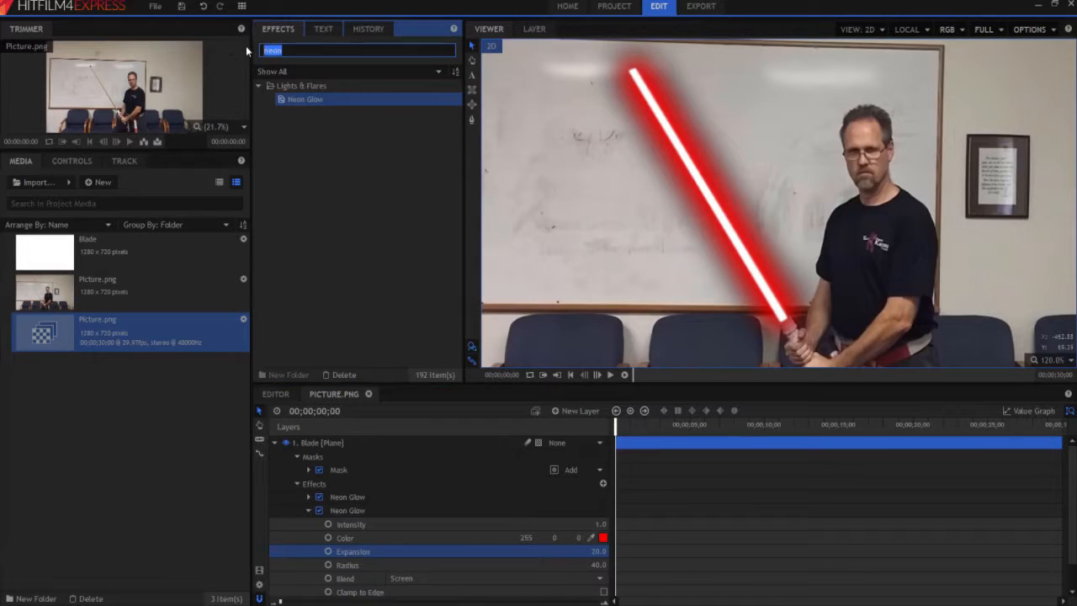
{"action": "type", "text": "blur"}
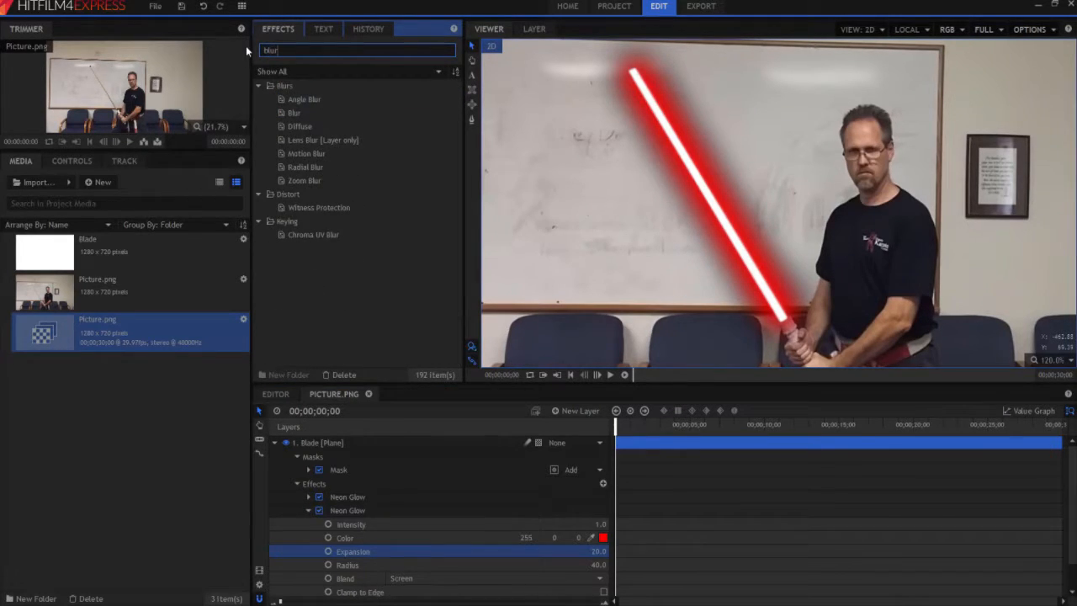
{"action": "left_click_drag", "start_coordinate": [297, 115], "coordinate": [328, 488]}
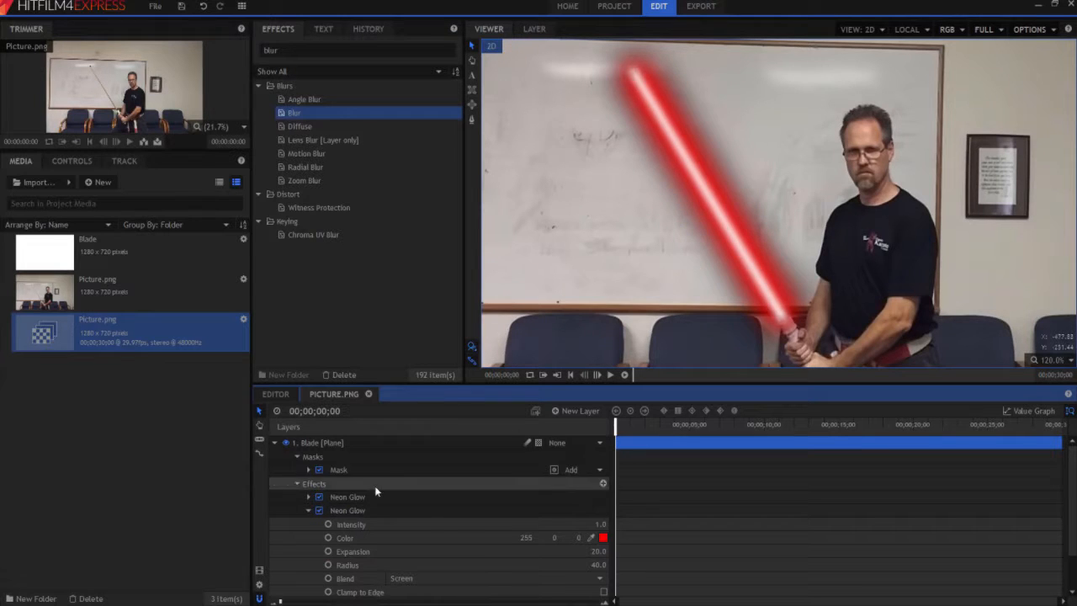
{"action": "left_click", "coordinate": [308, 510]}
{"action": "left_click", "coordinate": [309, 524]}
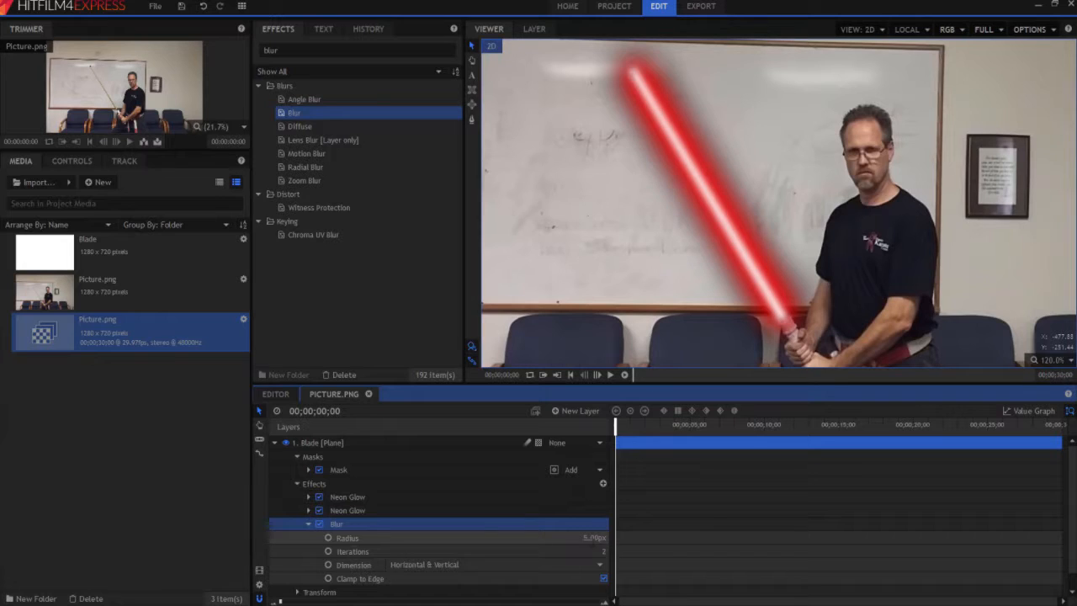
Set the Blur radius to 3 px, collapse its settings and briefly play the composition from the start
{"action": "left_click", "coordinate": [595, 536]}
{"action": "type", "text": "3"}
{"action": "key", "text": "Return"}
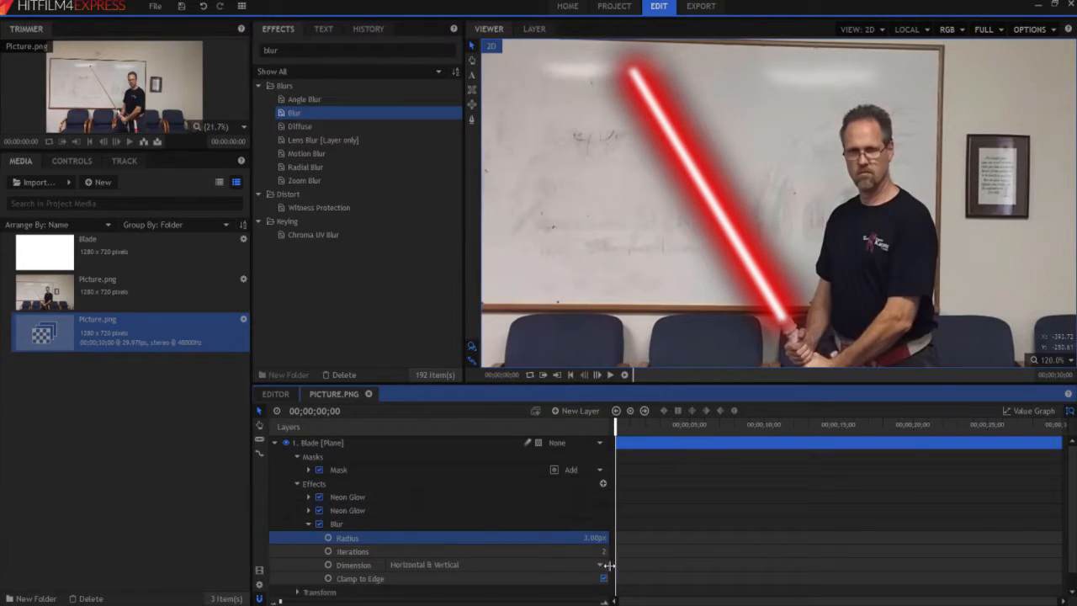
{"action": "left_click", "coordinate": [309, 525]}
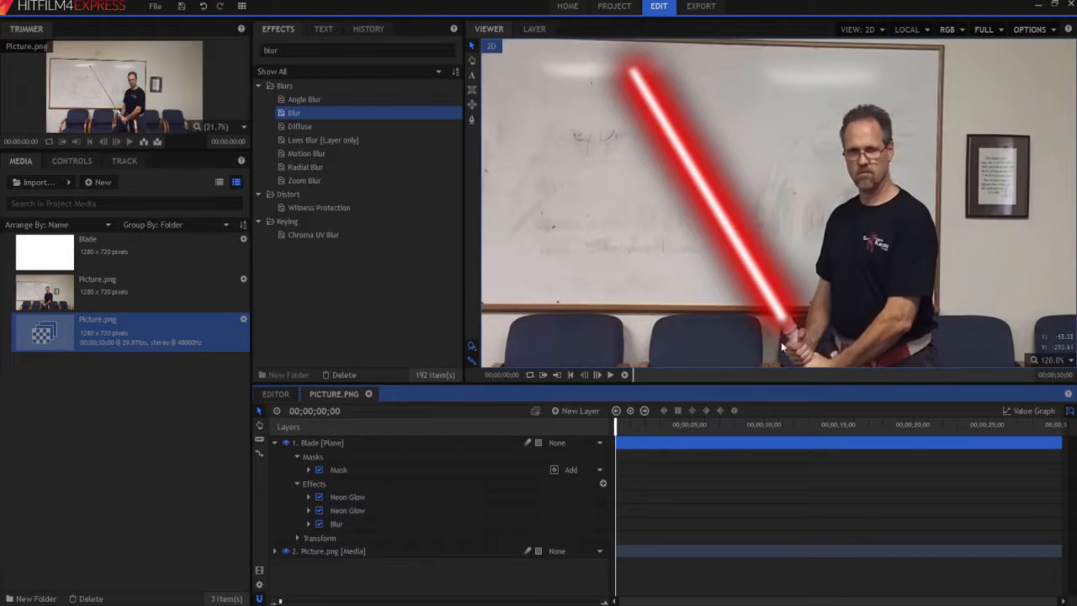
{"action": "left_click", "coordinate": [611, 375]}
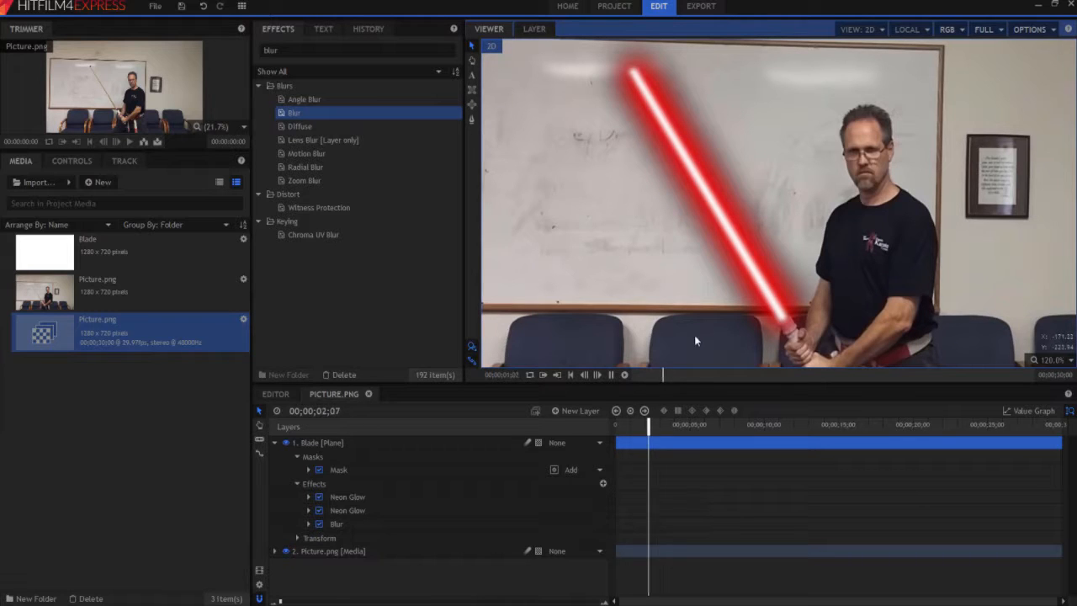
{"action": "left_click", "coordinate": [613, 376]}
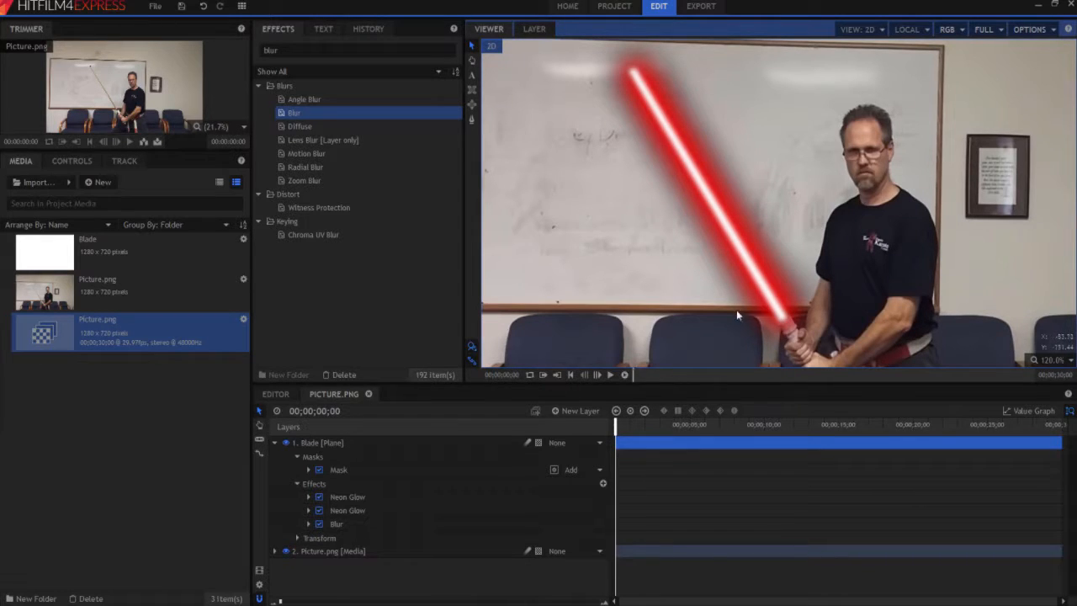
Enable intensity keyframing on the second Neon Glow at the timeline start and key a value of 1 at 00;00;00;10
{"action": "left_click", "coordinate": [309, 511]}
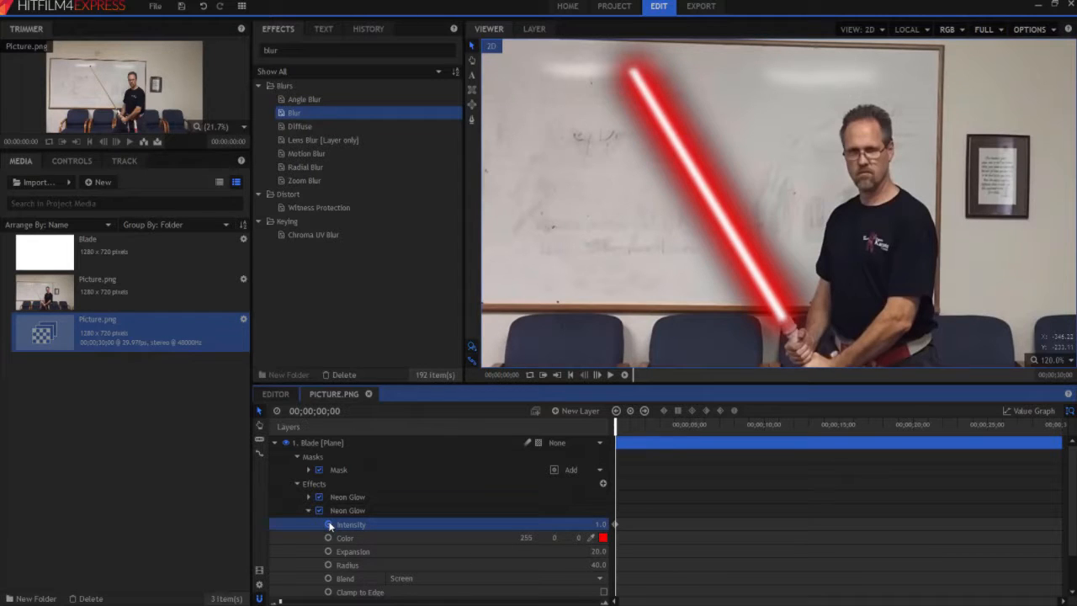
{"action": "key", "text": "space"}
{"action": "left_click", "coordinate": [600, 524]}
{"action": "key", "text": "Return"}
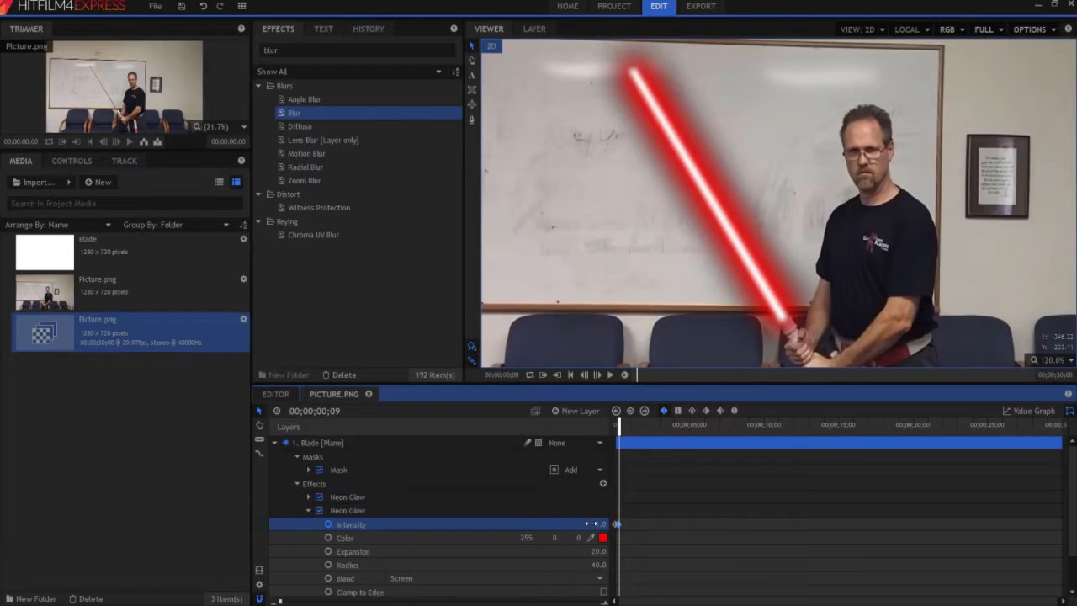
{"action": "left_click", "coordinate": [604, 524]}
{"action": "type", "text": "1"}
{"action": "key", "text": "Return"}
Key the second Neon Glow's intensity at 0.8 at 00;00;00;14
{"action": "key", "text": "Right"}
{"action": "key", "text": "Right"}
{"action": "key", "text": "Right"}
{"action": "key", "text": "Right"}
{"action": "left_click", "coordinate": [600, 525]}
{"action": "key", "text": "BackSpace"}
{"action": "type", "text": "0.8"}
{"action": "key", "text": "Return"}
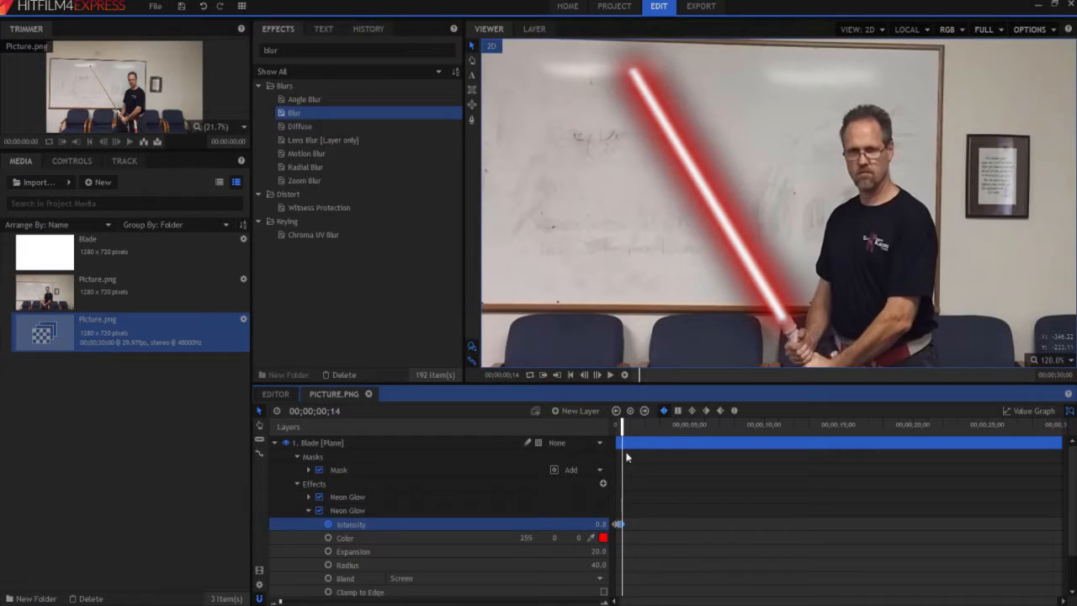
Step through the intensity keyframes from the timeline start and key a value of 1 a few frames past the last one
{"action": "left_click_drag", "start_coordinate": [621, 427], "coordinate": [615, 425]}
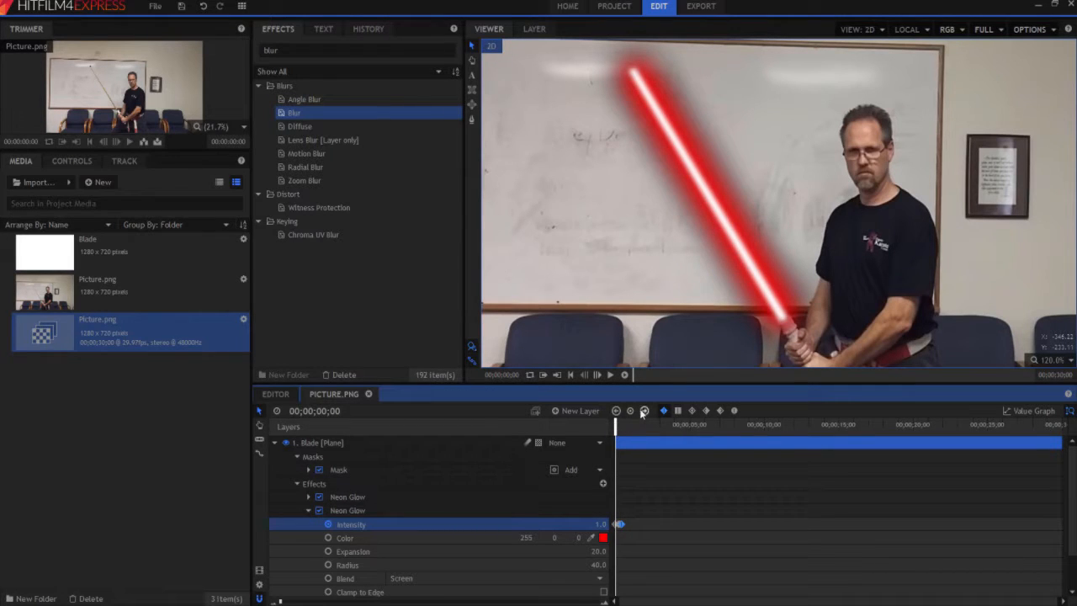
{"action": "left_click", "coordinate": [644, 411]}
{"action": "left_click", "coordinate": [643, 410]}
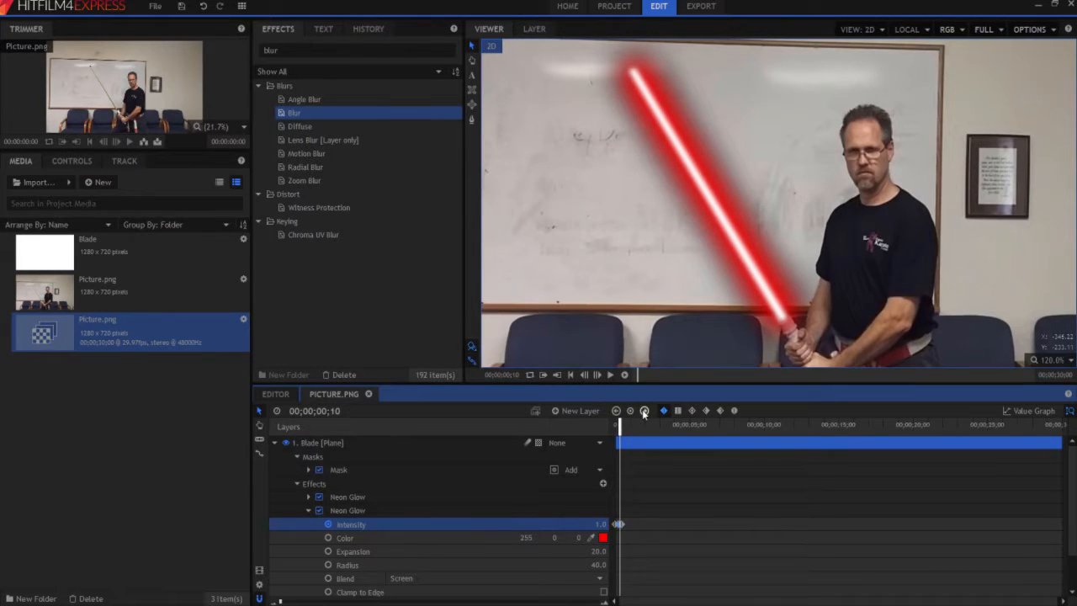
{"action": "left_click", "coordinate": [644, 411]}
{"action": "left_click", "coordinate": [644, 411]}
{"action": "double_click", "coordinate": [600, 524]}
{"action": "type", "text": "1"}
{"action": "key", "text": "Return"}
Continue the flicker from 00;00;00;23 with intensity keyframes one to three frames apart, including values of 1 and 0.8
{"action": "key", "text": "Right"}
{"action": "key", "text": "Right"}
{"action": "key", "text": "Right"}
{"action": "left_click", "coordinate": [601, 523]}
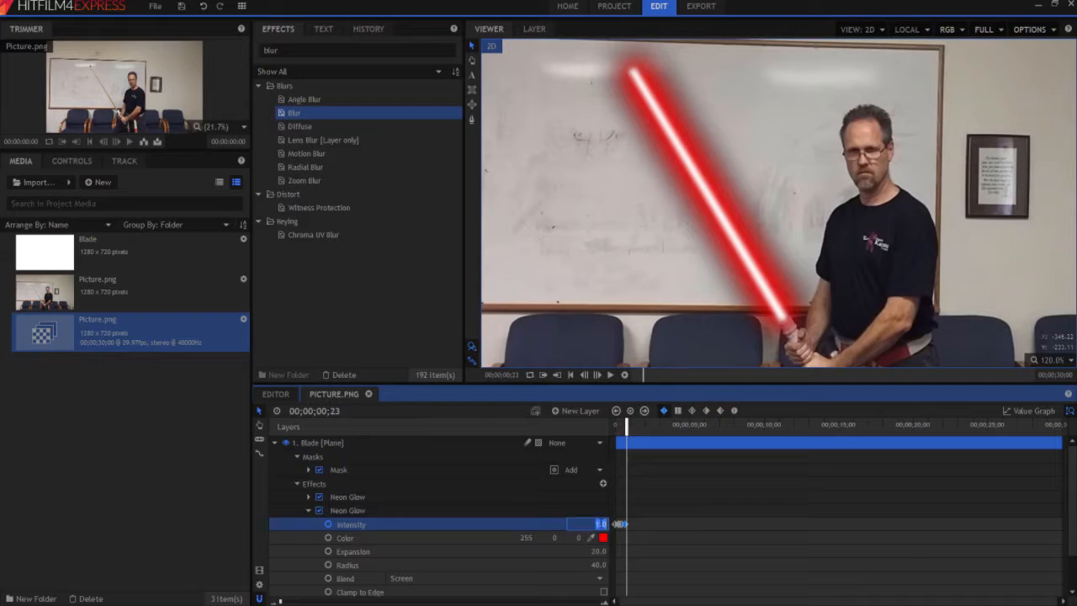
{"action": "type", "text": "2"}
{"action": "key", "text": "Return"}
{"action": "key", "text": "Right"}
{"action": "key", "text": "Right"}
{"action": "key", "text": "Right"}
{"action": "left_click", "coordinate": [601, 523]}
{"action": "type", "text": "1"}
{"action": "key", "text": "Return"}
{"action": "key", "text": "Right"}
{"action": "left_click", "coordinate": [600, 523]}
{"action": "type", "text": ".8"}
{"action": "key", "text": "Return"}
Add two more alternating intensity keyframes a few frames apart, the second at 00;00;01;06
{"action": "key", "text": "Right"}
{"action": "key", "text": "Right"}
{"action": "key", "text": "Right"}
{"action": "left_click", "coordinate": [600, 523]}
{"action": "type", "text": "2"}
{"action": "key", "text": "Return"}
{"action": "key", "text": "Right"}
{"action": "key", "text": "Right"}
{"action": "key", "text": "Right"}
{"action": "key", "text": "Right"}
{"action": "left_click", "coordinate": [600, 523]}
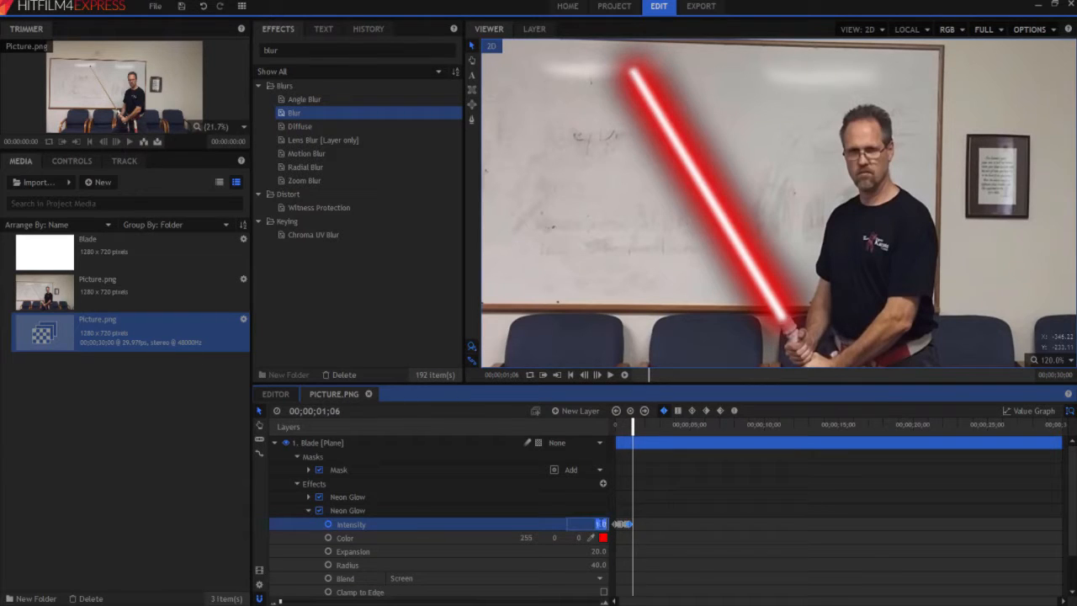
{"action": "type", "text": "1"}
{"action": "key", "text": "Return"}
Key the second Neon Glow's intensity at 1 at 00;00;01;09 to end the flicker sequence
{"action": "key", "text": "Right"}
{"action": "key", "text": "Right"}
{"action": "key", "text": "Right"}
{"action": "key", "text": "Right"}
{"action": "key", "text": "Right"}
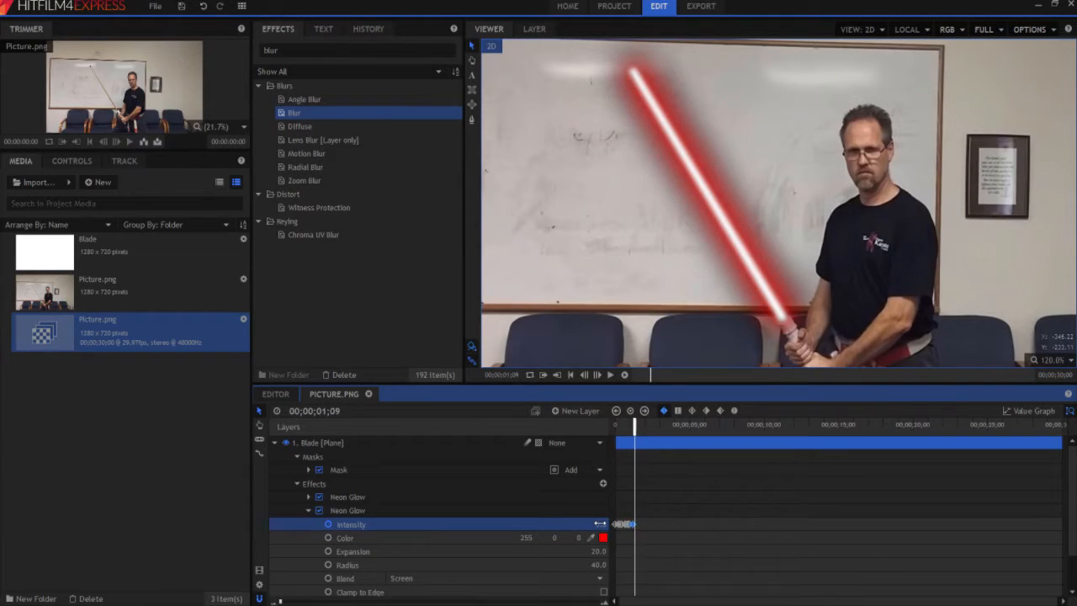
{"action": "left_click", "coordinate": [600, 523]}
{"action": "type", "text": "1"}
{"action": "key", "text": "Return"}
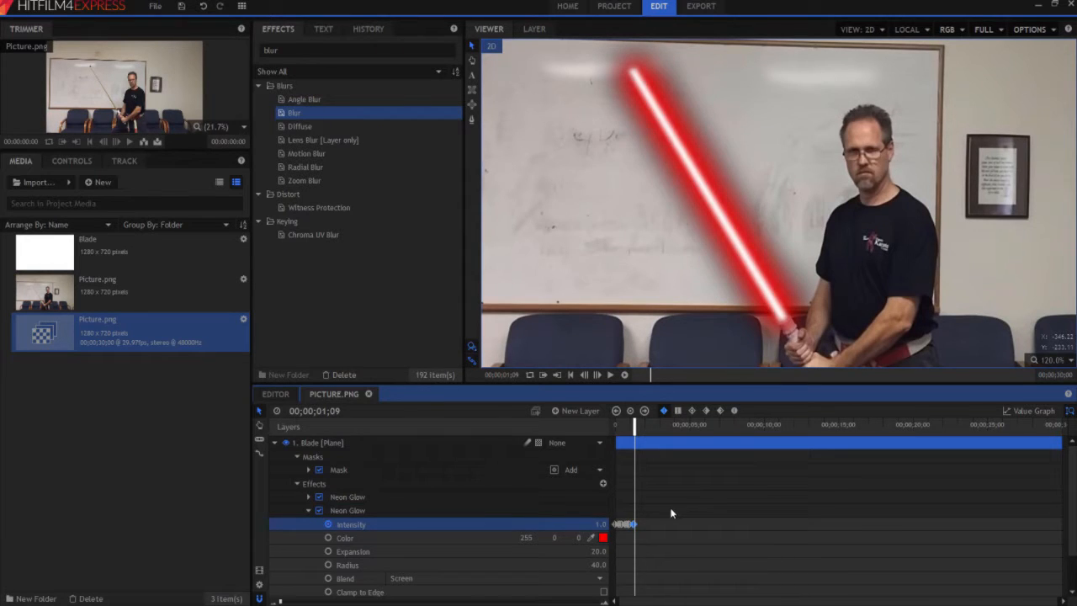
Copy all the intensity keyframes and paste the sequence at 00;00;01;12 and 00;00;02;25
{"action": "left_click_drag", "start_coordinate": [281, 602], "coordinate": [360, 602]}
{"action": "left_click_drag", "start_coordinate": [798, 509], "coordinate": [581, 553]}
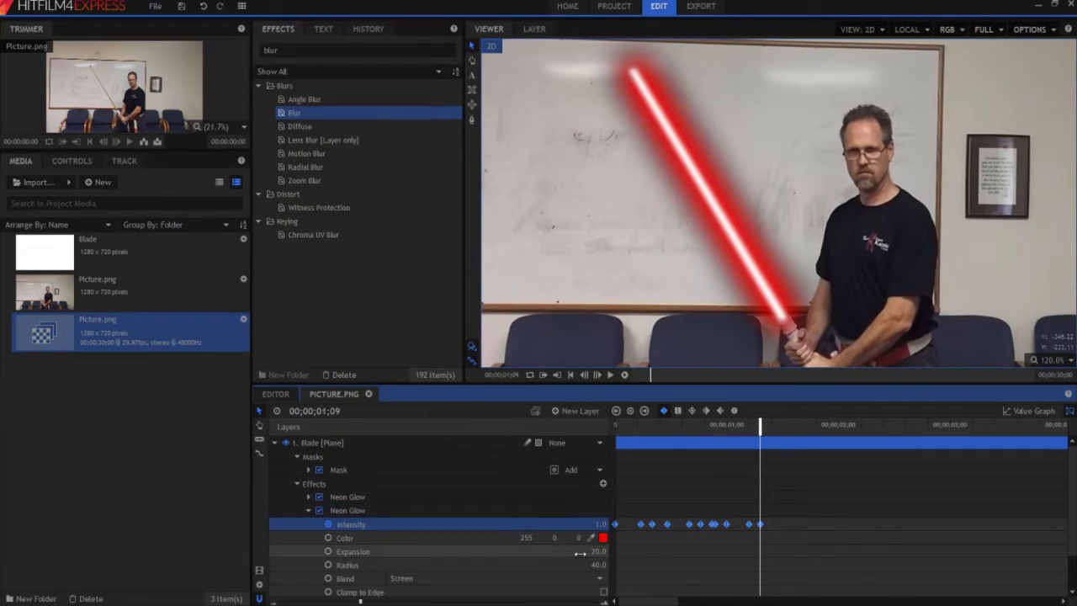
{"action": "left_click", "coordinate": [771, 425]}
{"action": "key", "text": "ctrl+v"}
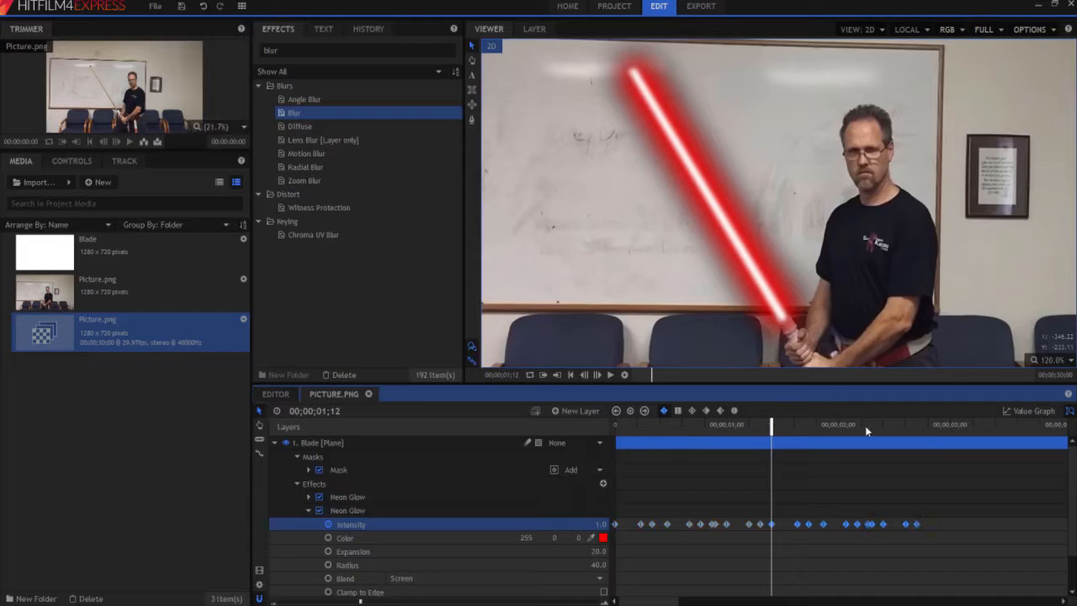
{"action": "left_click", "coordinate": [931, 425]}
{"action": "key", "text": "ctrl+v"}
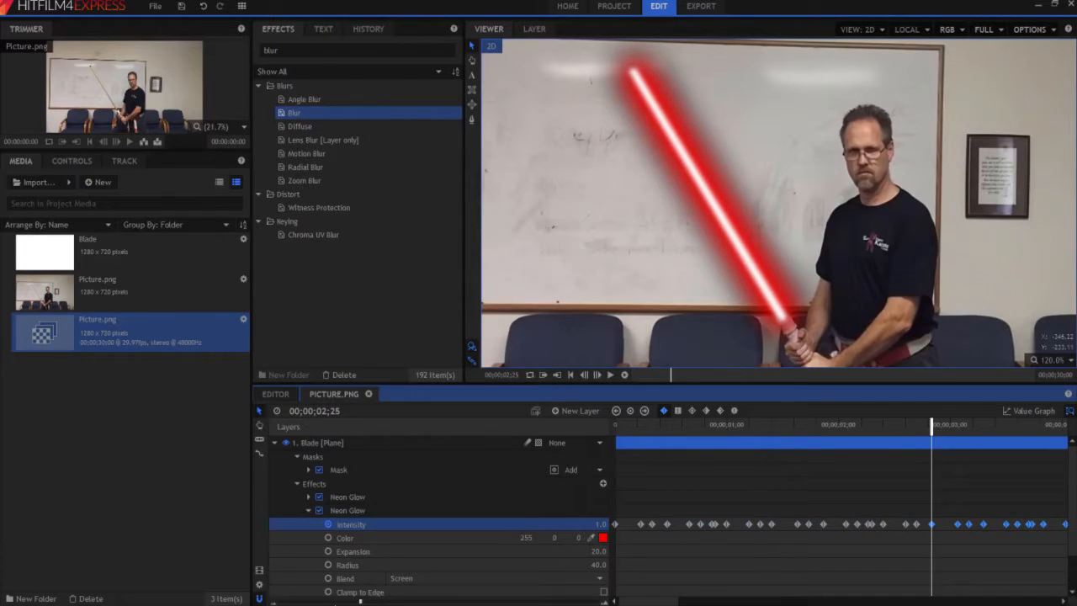
Paste the copied intensity keyframes just past the four-second mark and again at 00;00;02;12
{"action": "scroll", "coordinate": [715, 478], "scroll_direction": "down", "scroll_amount": 2}
{"action": "left_click", "coordinate": [879, 428]}
{"action": "key", "text": "ctrl+v"}
{"action": "left_click", "coordinate": [764, 423]}
{"action": "key", "text": "ctrl+v"}
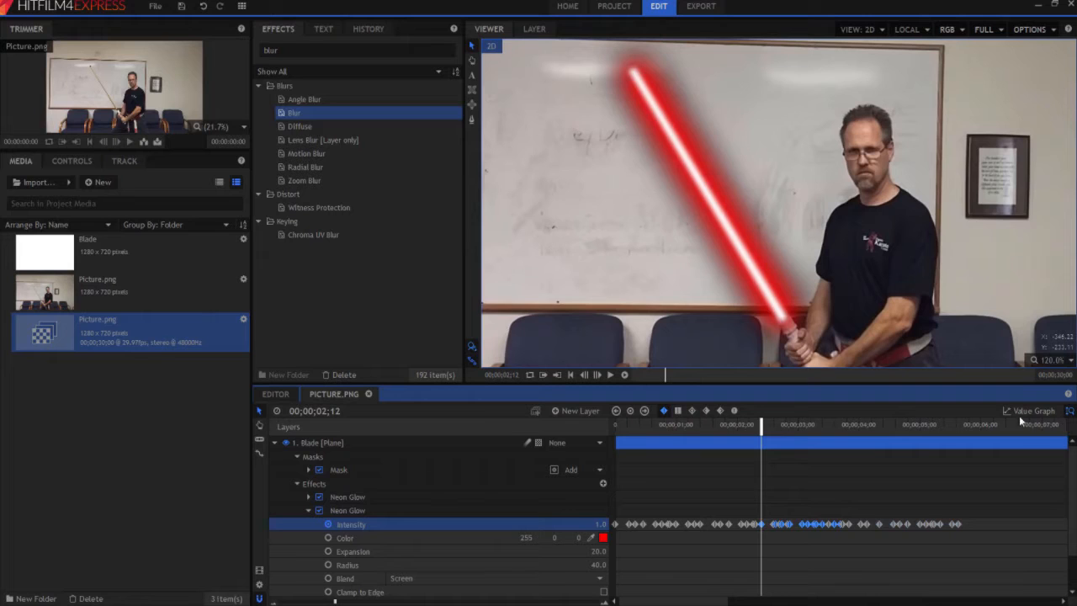
Paste the intensity keyframes at 00;00;00;26, 00;00;03;22 and 00;00;05;11 to make the flicker denser and longer
{"action": "left_click", "coordinate": [667, 426]}
{"action": "key", "text": "ctrl+v"}
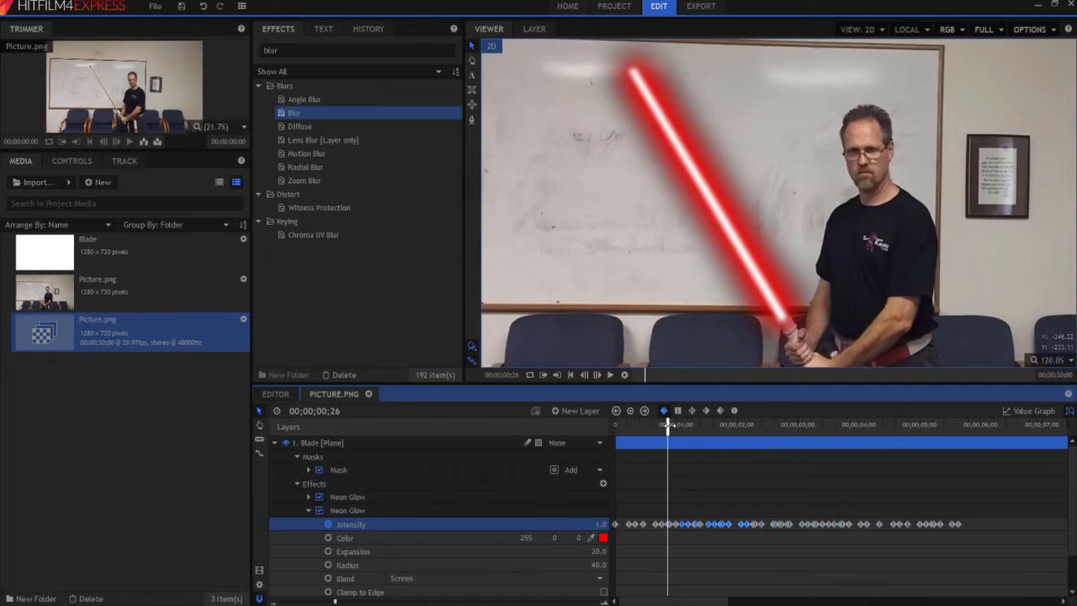
{"action": "left_click", "coordinate": [843, 427]}
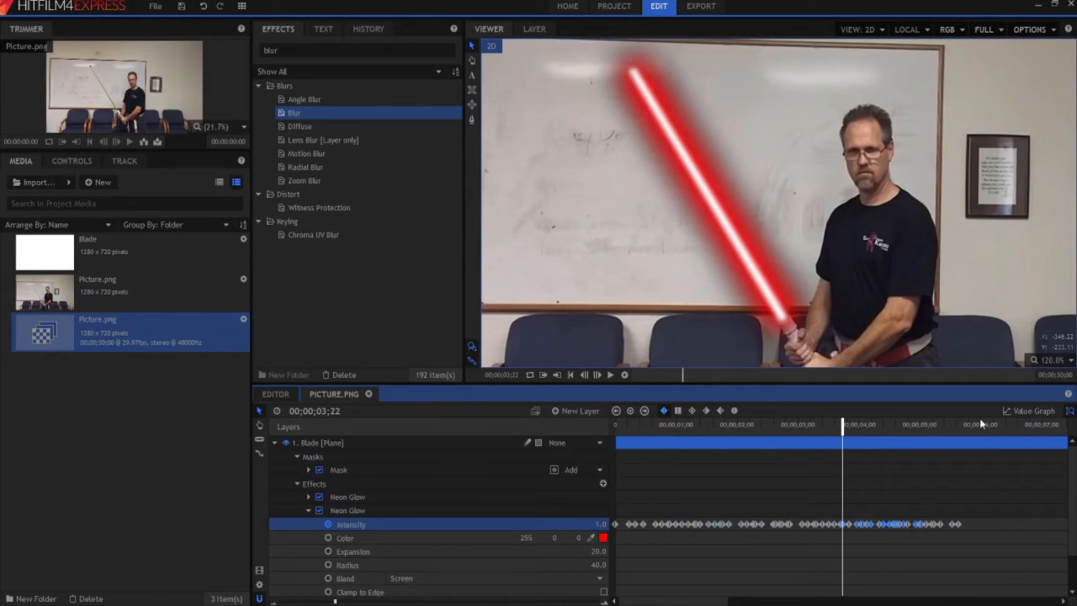
{"action": "left_click", "coordinate": [943, 428]}
{"action": "key", "text": "ctrl+v"}
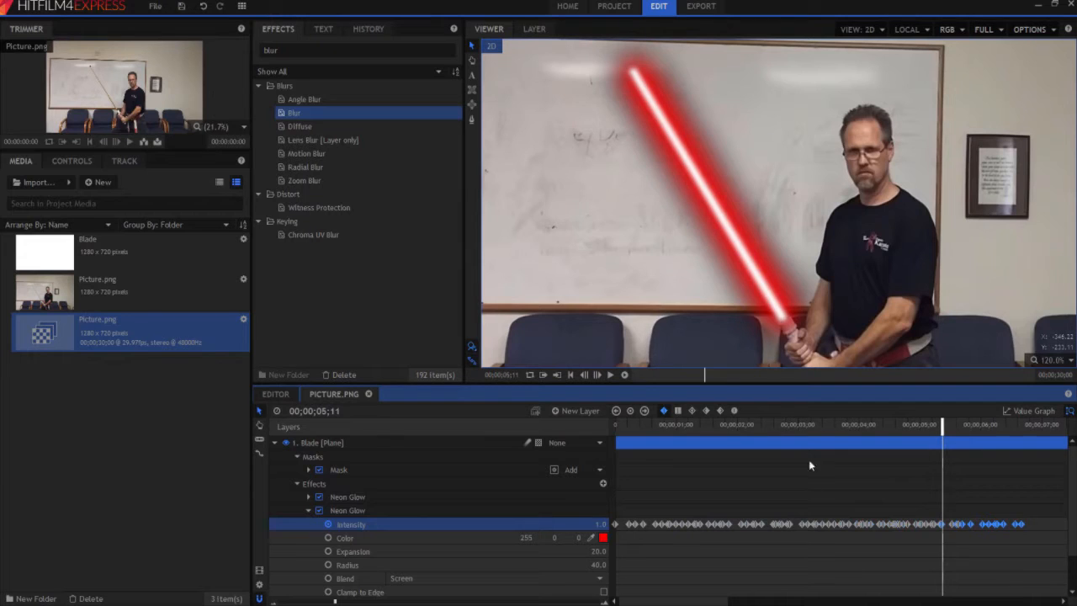
Play the composition from the start to preview the flickering blade, and return the playhead to the start
{"action": "left_click", "coordinate": [570, 374]}
{"action": "left_click", "coordinate": [611, 374]}
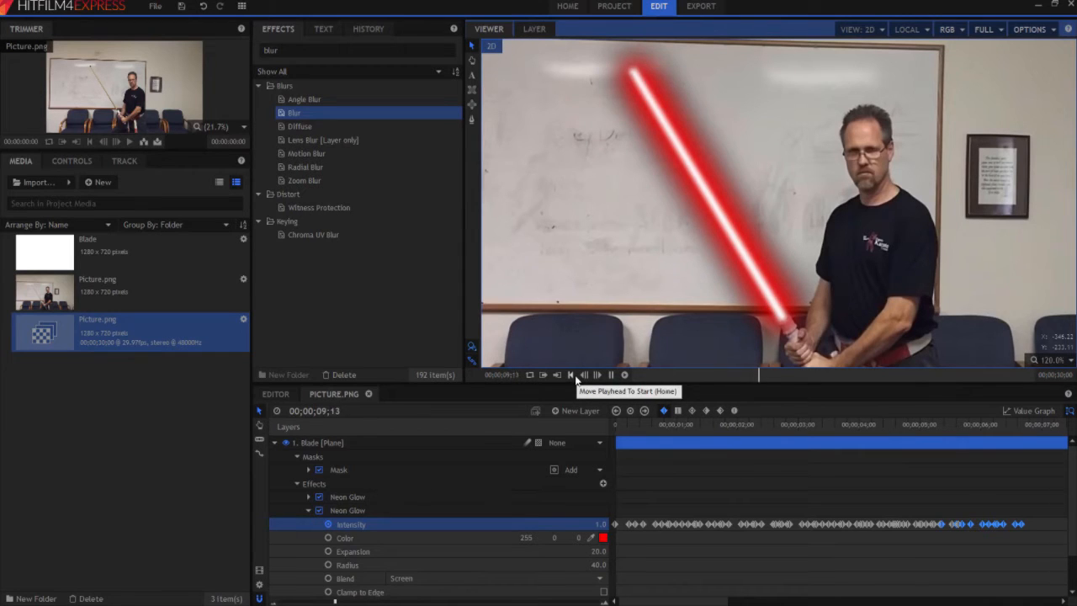
{"action": "left_click", "coordinate": [570, 375]}
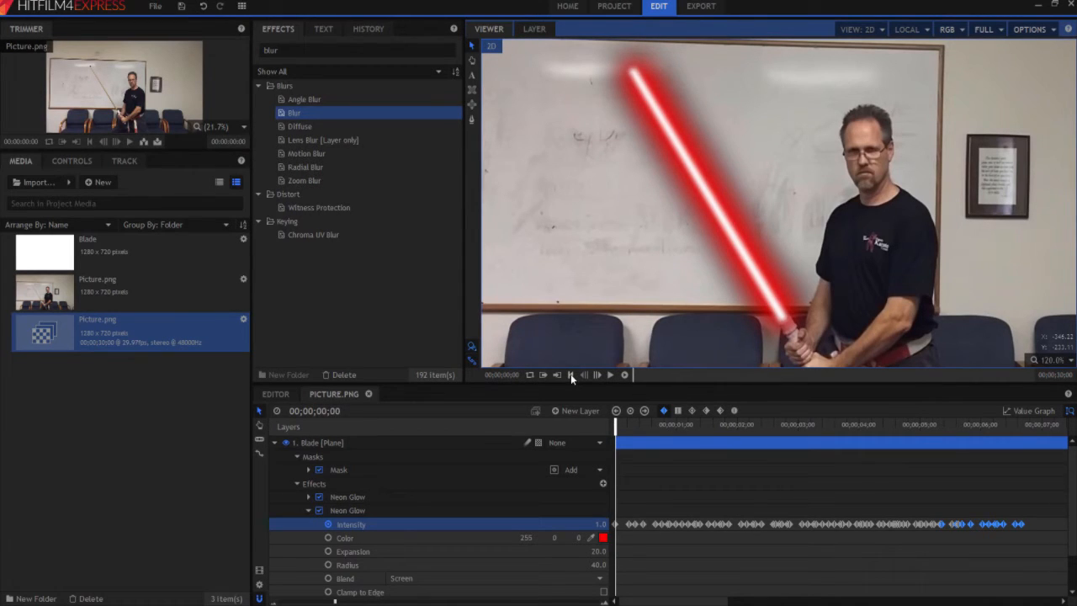